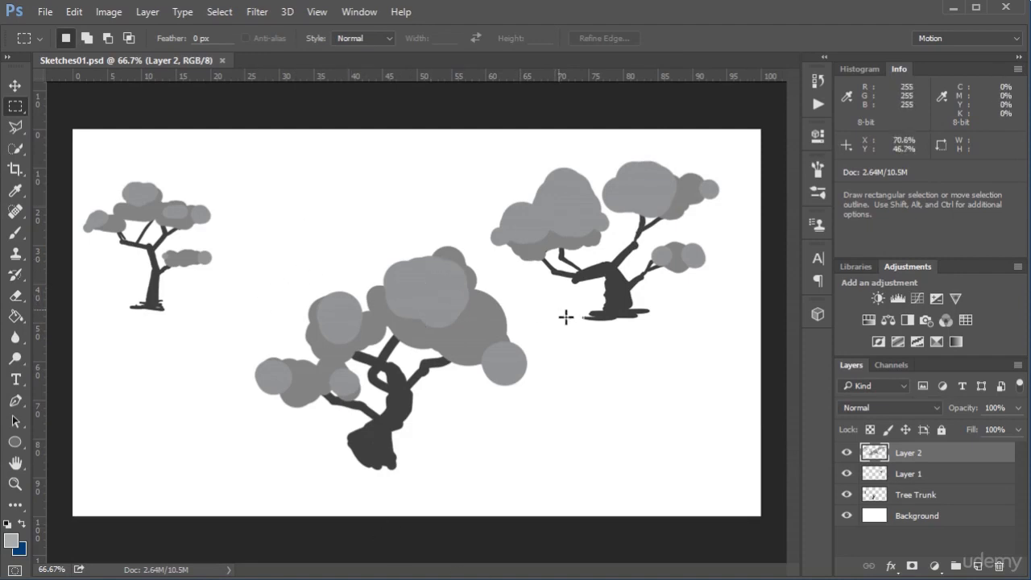
- Examine the large tree sketch with the bent trunk, its branches and its foliage clusters up close
key("ctrl+plus")
key("ctrl+plus")
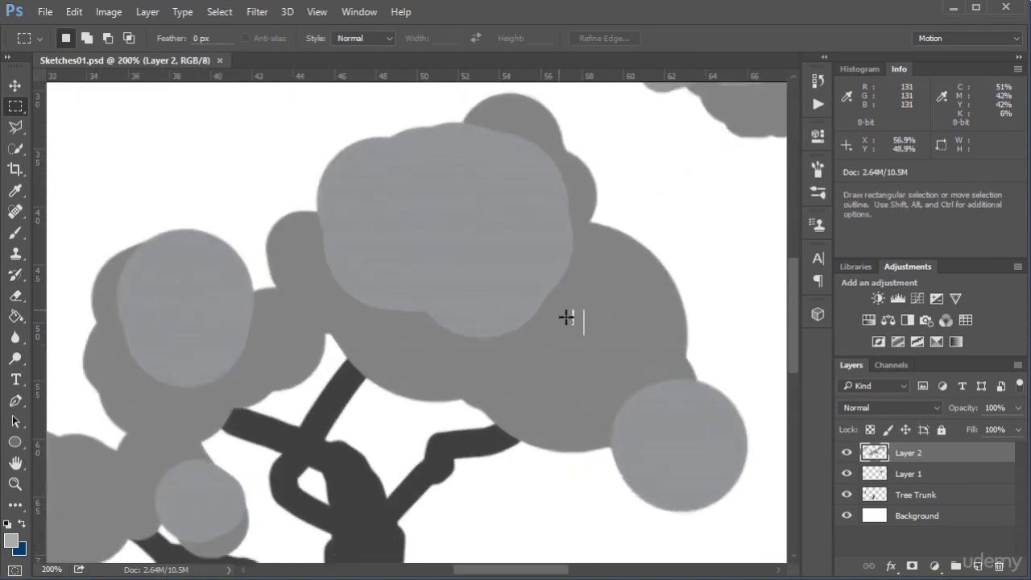
left_click_drag(566, 317, 173, 442)
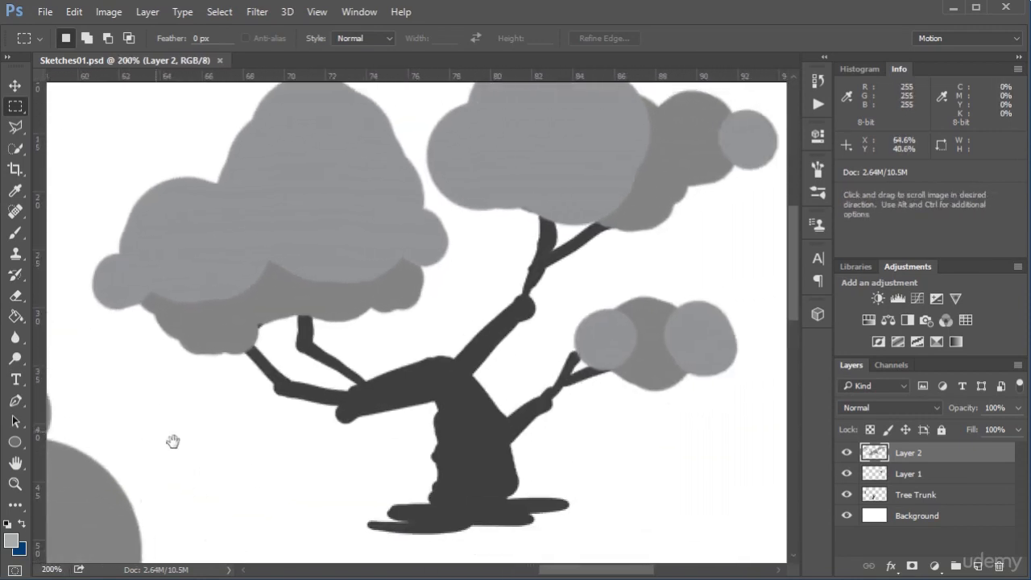
scroll(262, 421, "up", 1)
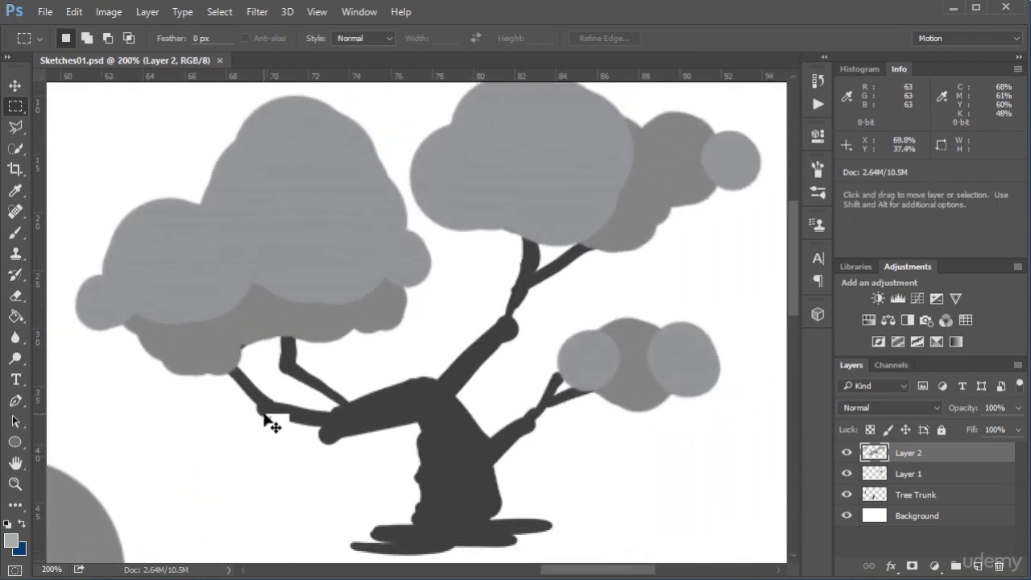
key("ctrl+minus")
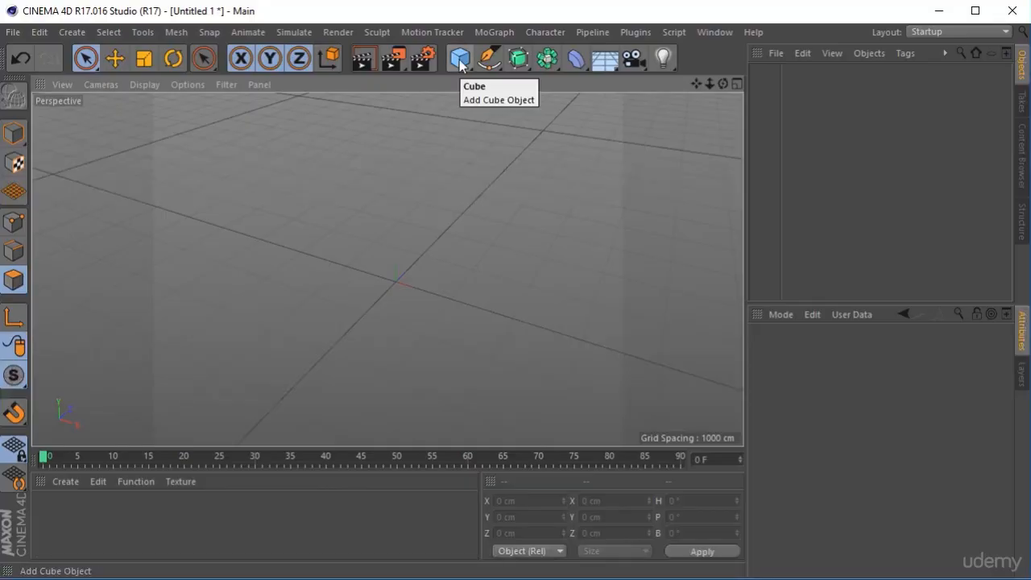
- Switch to Cinema 4D, add a cube and raise it to a Y position of about 183 cm
left_click(461, 65)
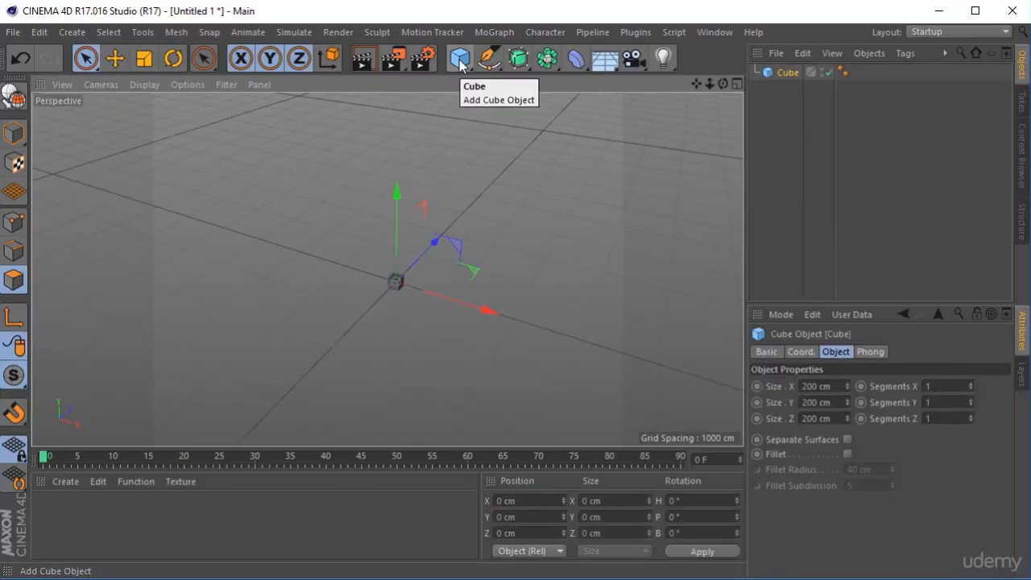
scroll(481, 290, "up", 9)
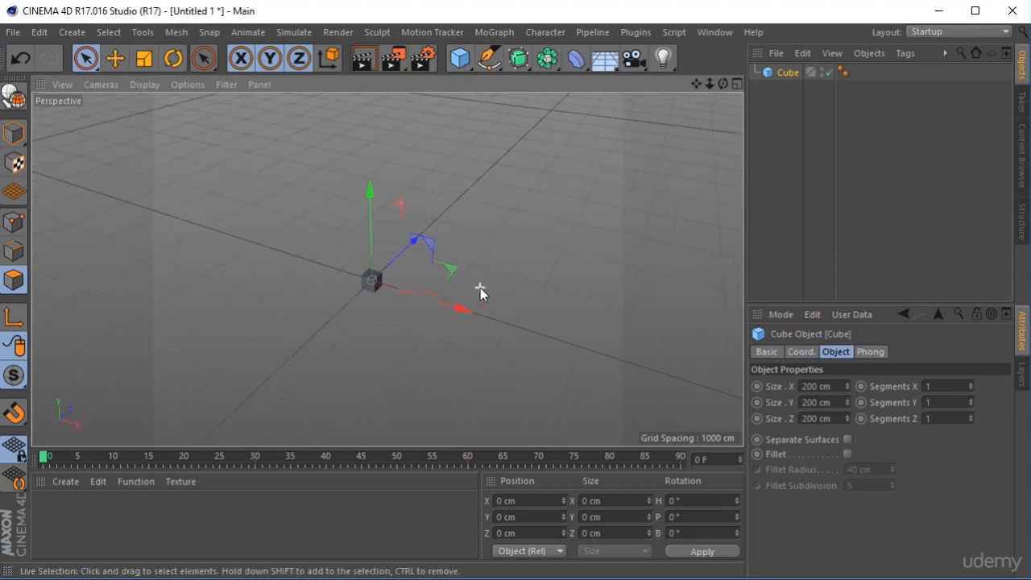
middle_click_drag(359, 306, 536, 311, "alt")
scroll(536, 312, "up", 3)
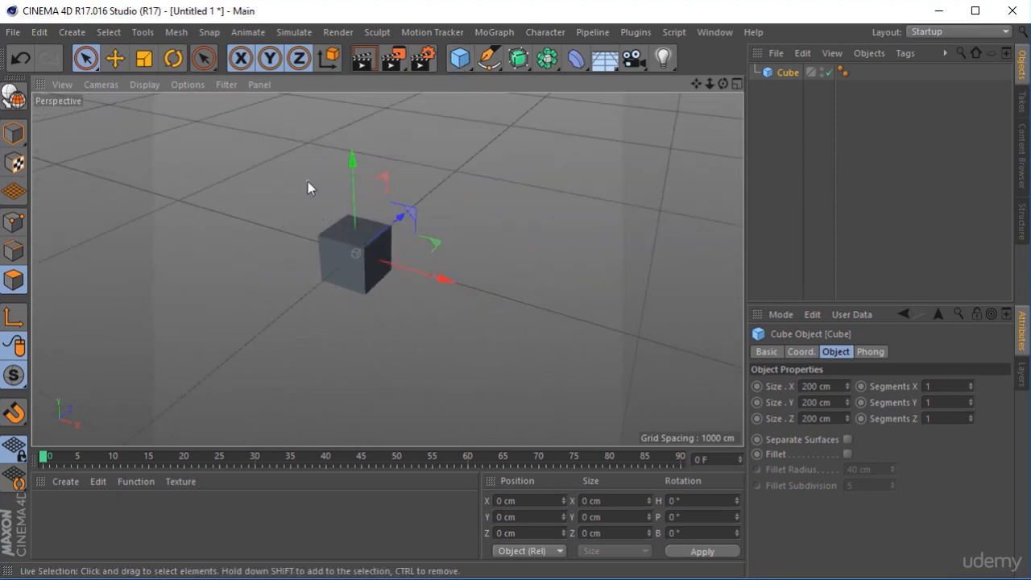
left_click_drag(354, 178, 356, 133)
mouse_move(439, 269)
left_mouse_down("alt")
mouse_move(483, 269)
mouse_move(518, 223)
mouse_move(418, 251)
mouse_move(430, 283)
left_mouse_up("alt")
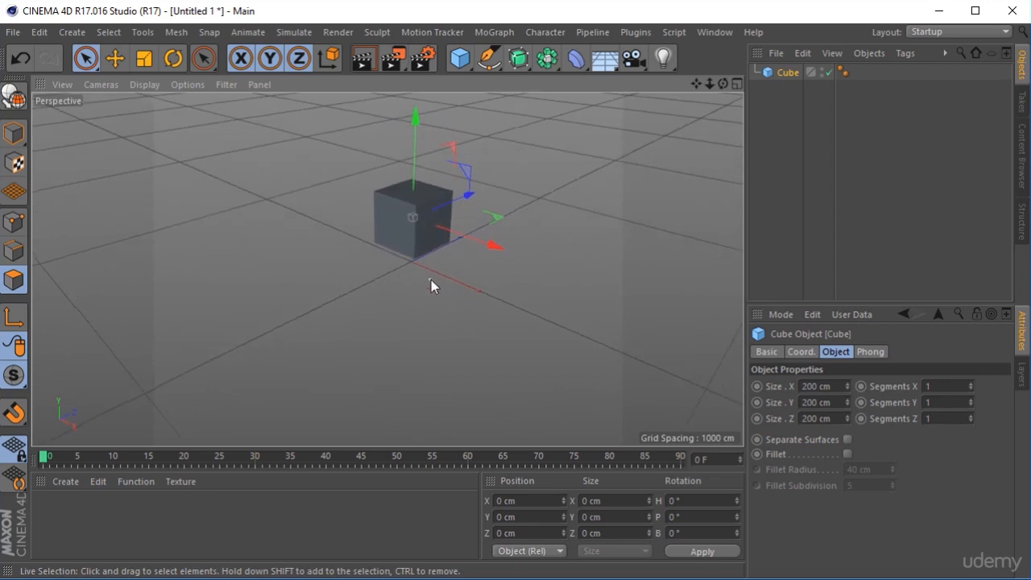
- Delete the cube's Phong tag and make the cube editable
left_click(842, 73)
key("Delete")
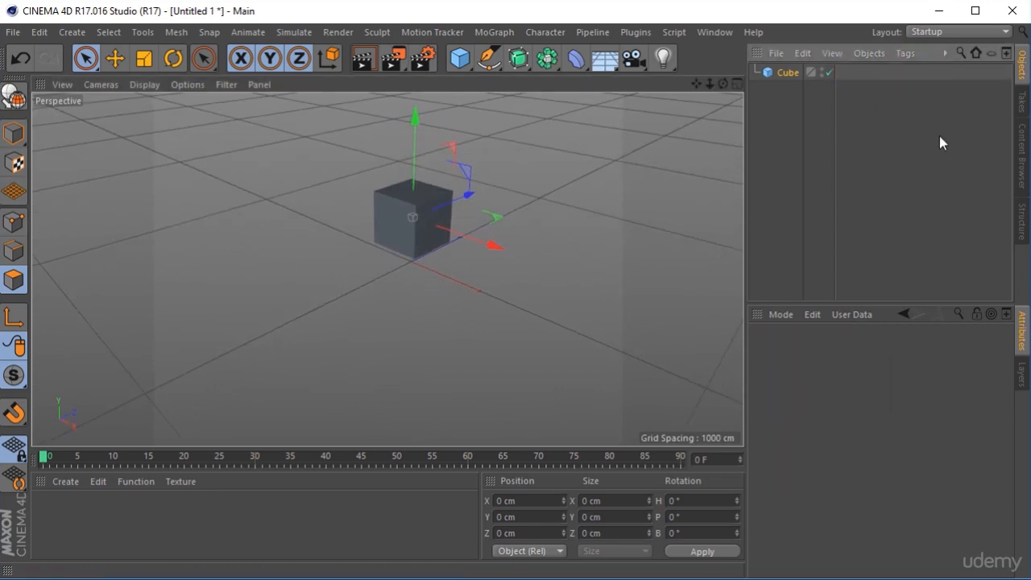
left_click(13, 96)
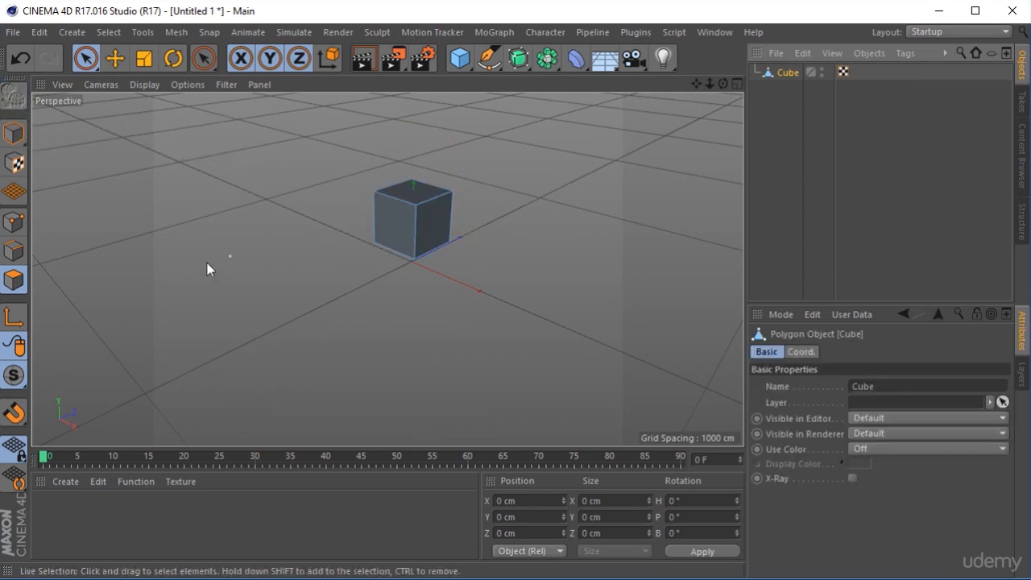
- Try extruding the cube's top face upward in stages and pulling it sideways, undoing both attempts
left_click(408, 197)
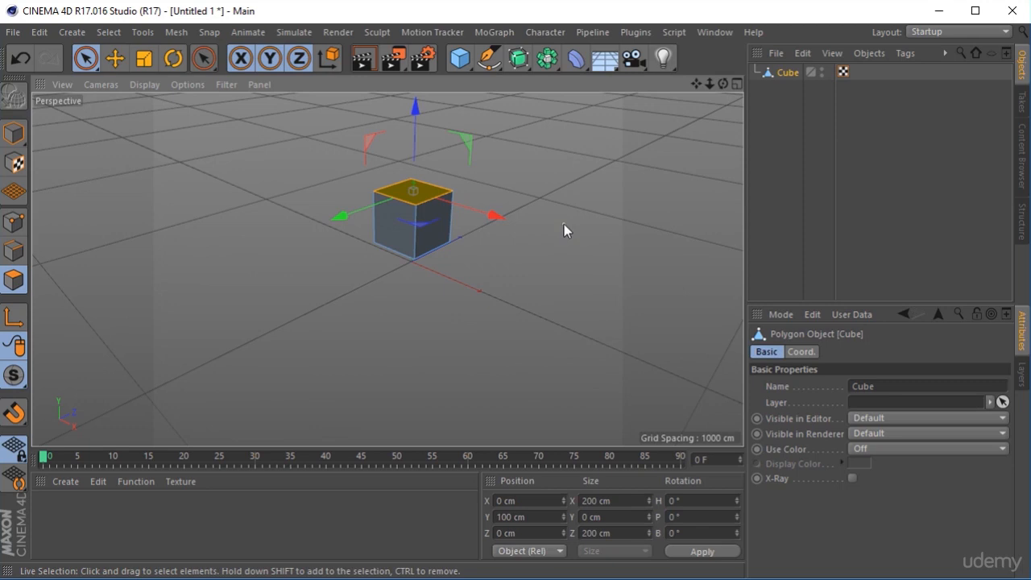
middle_click_drag(564, 226, 556, 332, "alt")
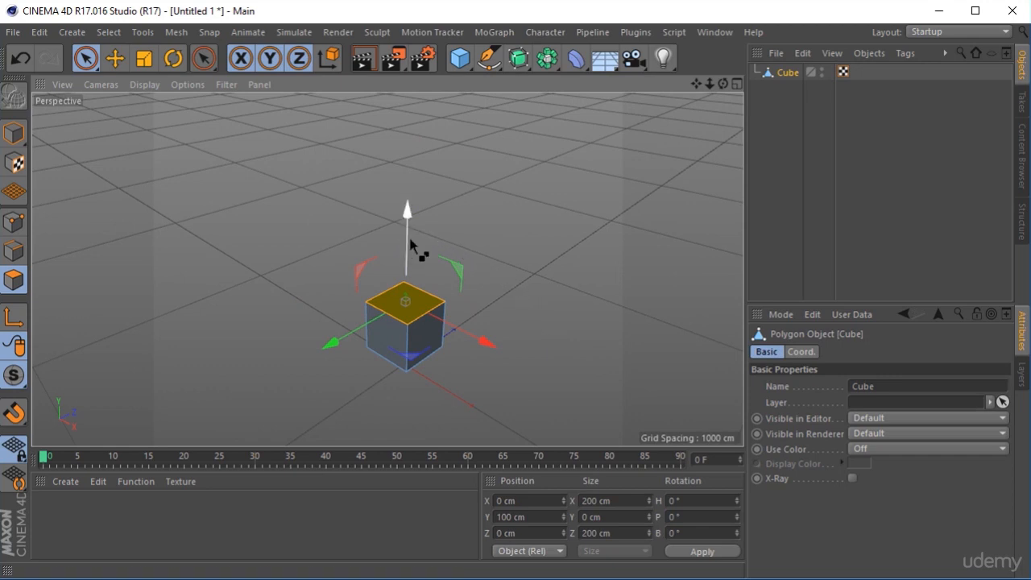
left_click_drag(413, 252, 418, 105)
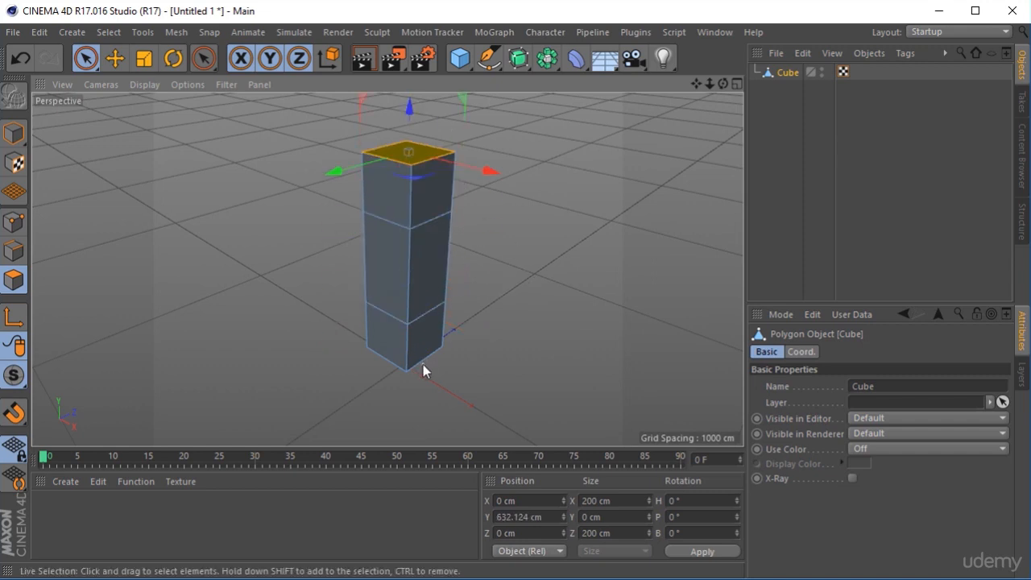
key("ctrl+z")
key("ctrl+z")
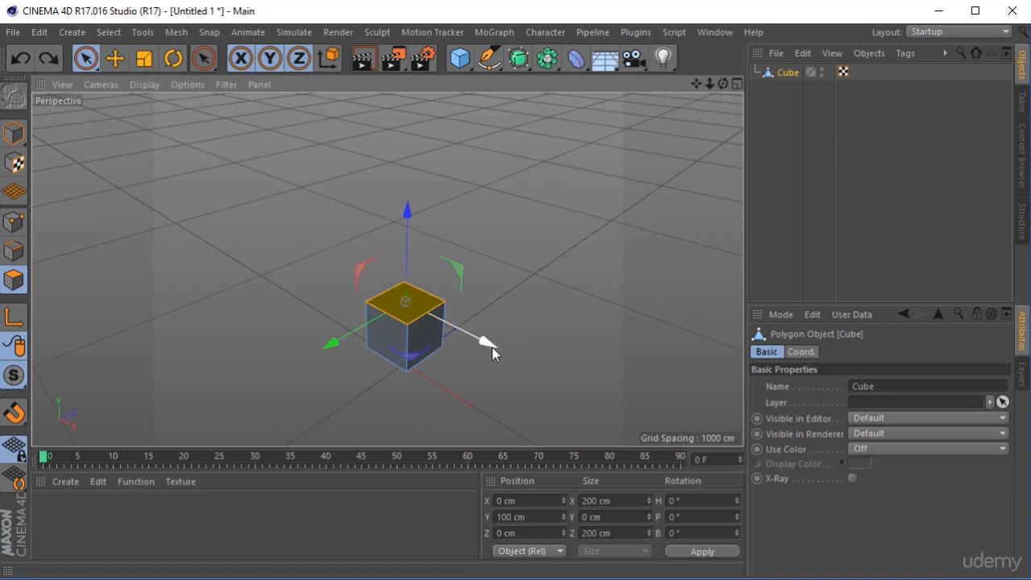
left_click_drag(502, 356, 594, 410)
key("ctrl+z")
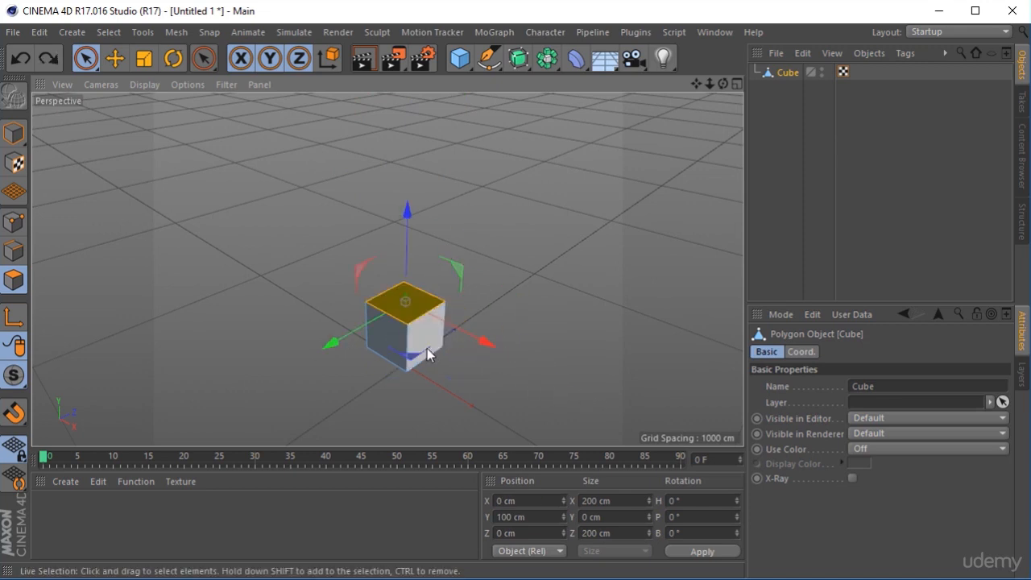
- Try extruding two adjacent side faces of the cube outward in stages, and undo all of these extrusions
left_click(426, 349)
left_click_drag(507, 382, 612, 437)
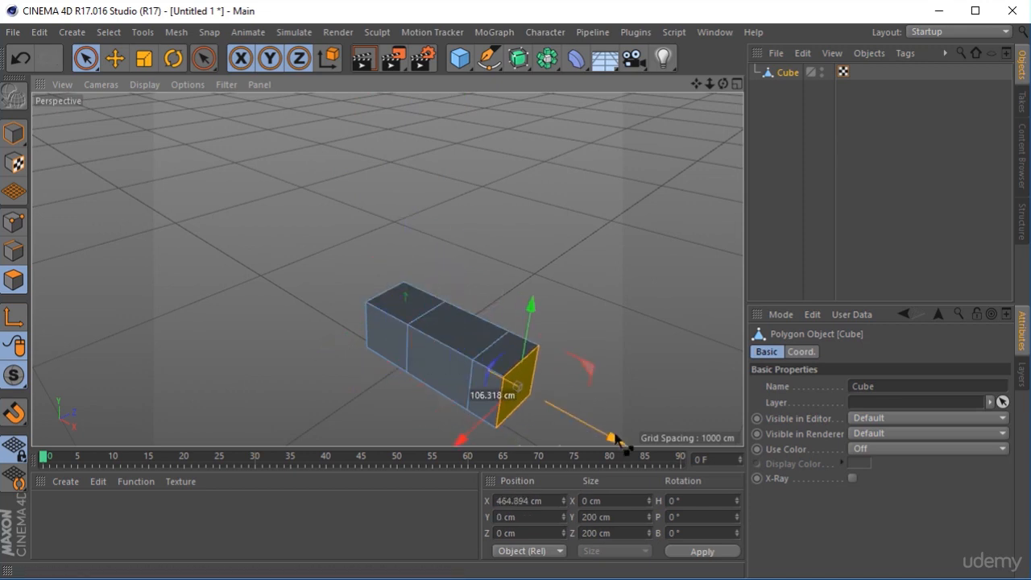
left_click(399, 343)
left_click_drag(375, 354, 263, 426)
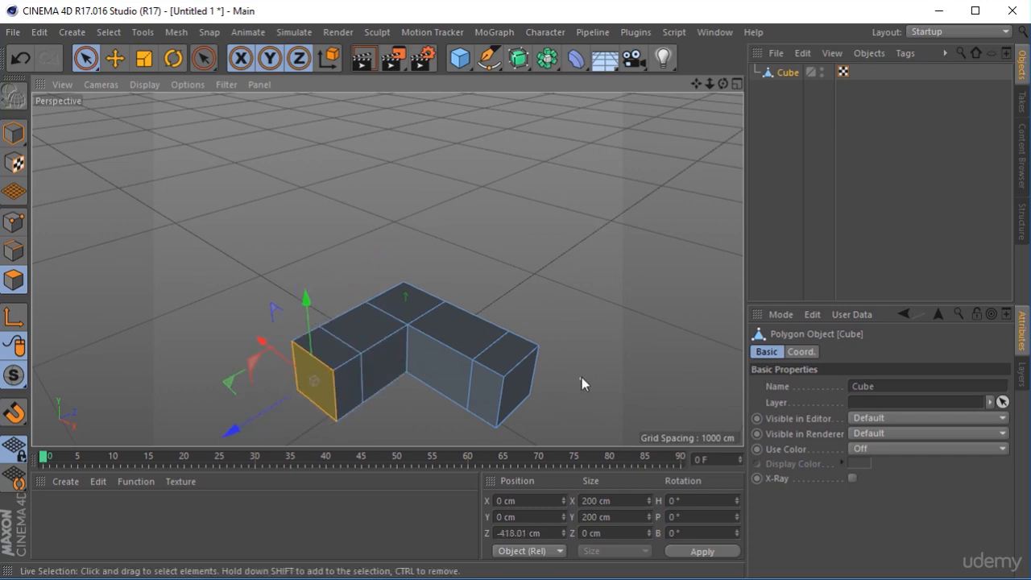
key("ctrl+z")
key("ctrl+z")
key("ctrl+z")
key("ctrl+z")
key("ctrl+z")
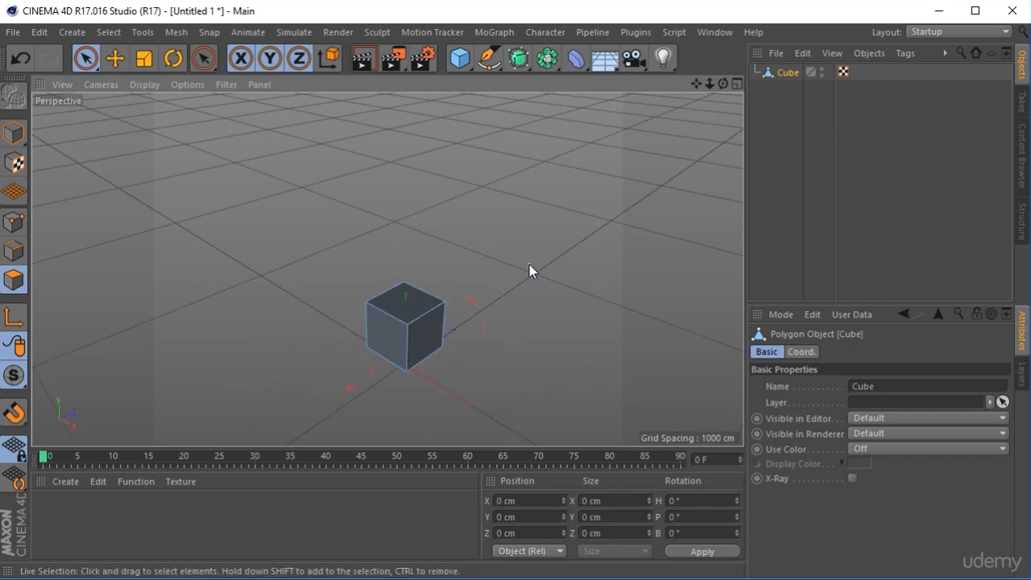
- Try extruding the cube's top face upward and the uppermost side face outward along X as a branch, and undo it all
left_click(406, 304)
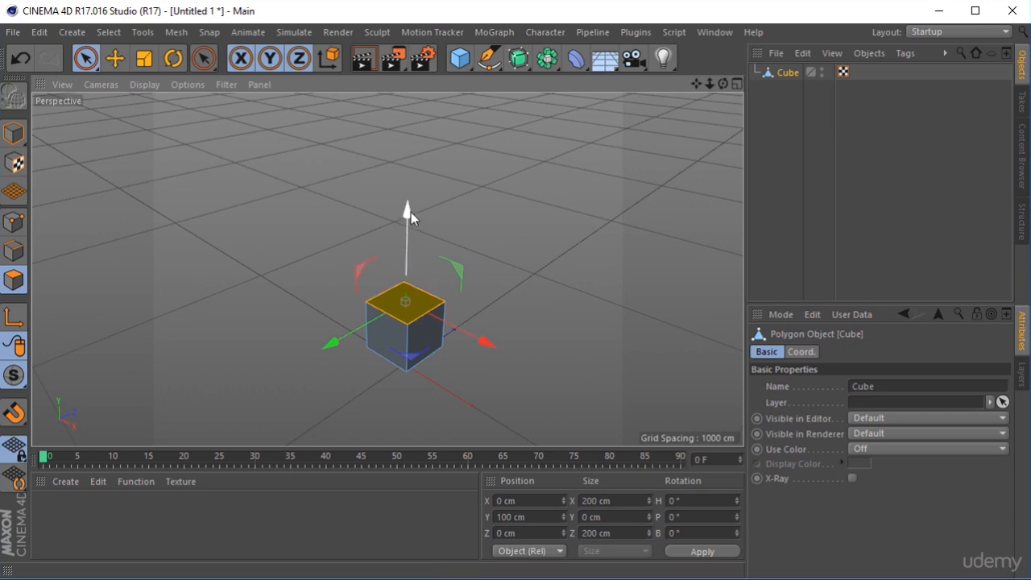
left_click_drag(410, 236, 414, 129, "ctrl")
left_click_drag(482, 201, 643, 300, "ctrl")
key("ctrl+z")
left_click(433, 216)
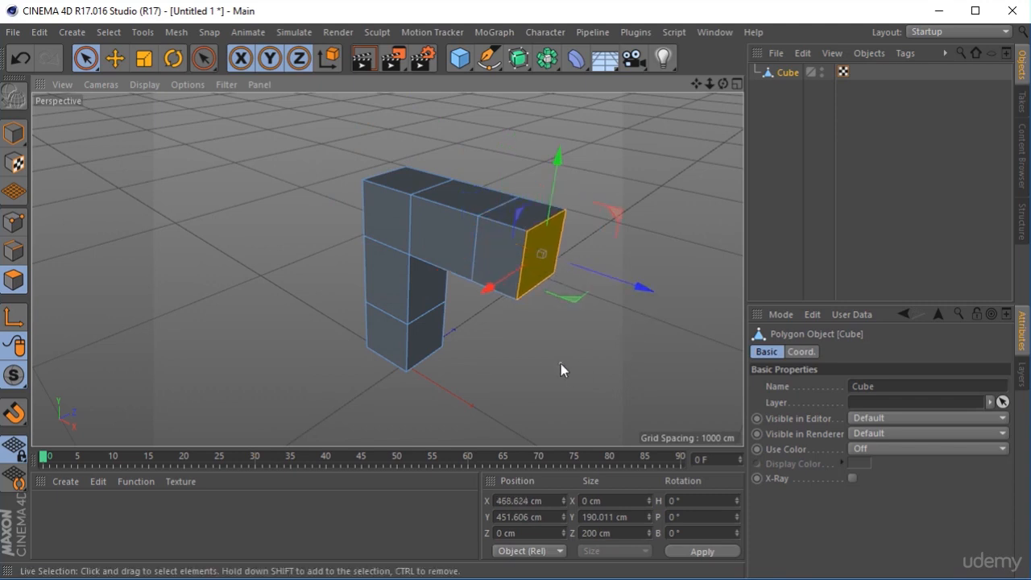
key("ctrl+z")
key("ctrl+z")
key("ctrl+z")
key("ctrl+z")
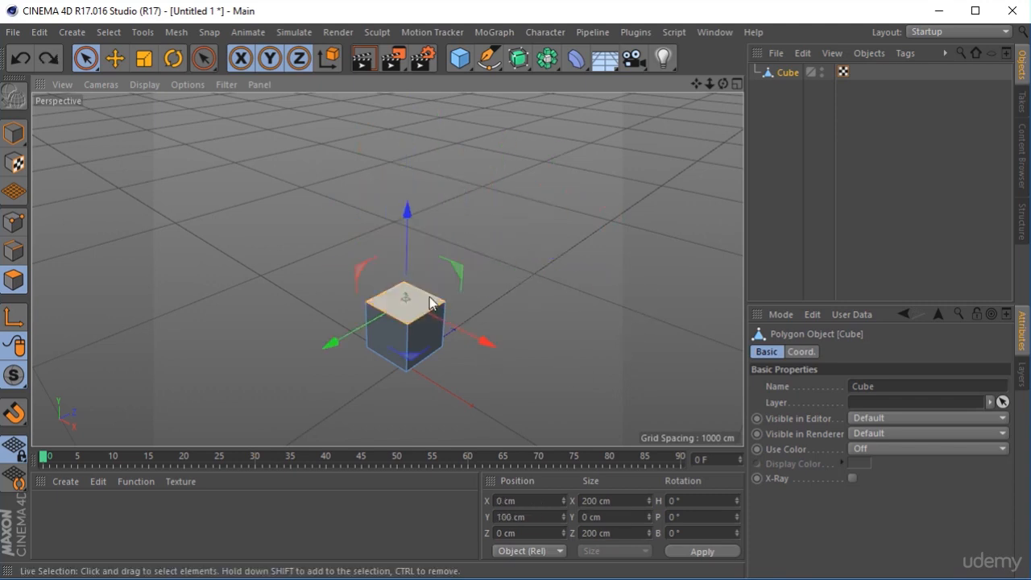
- Try the Extrude tool on the cube's top face several times, ending with a 244 cm offset, and undo the extrusions
right_click(432, 305)
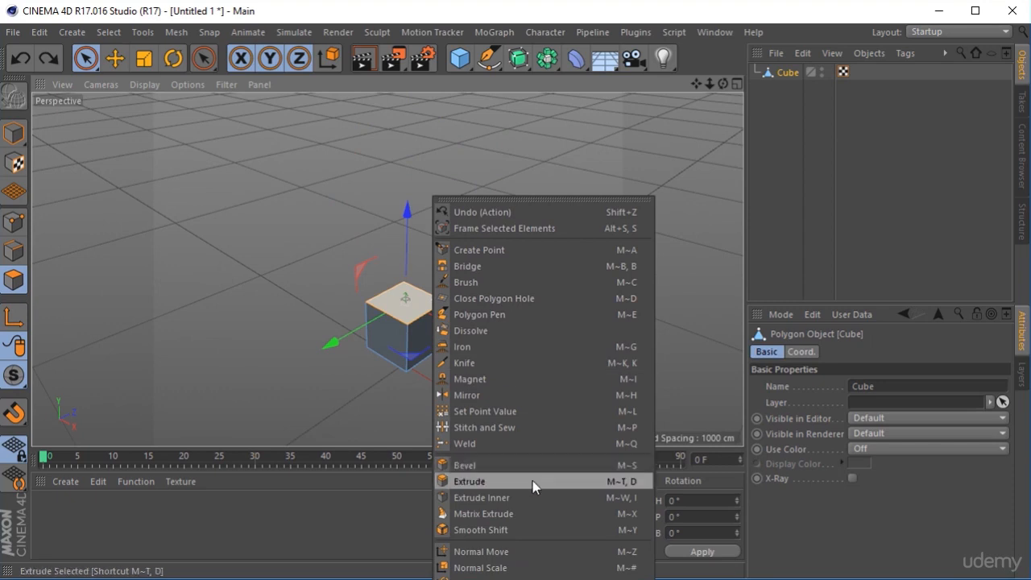
left_click(533, 483)
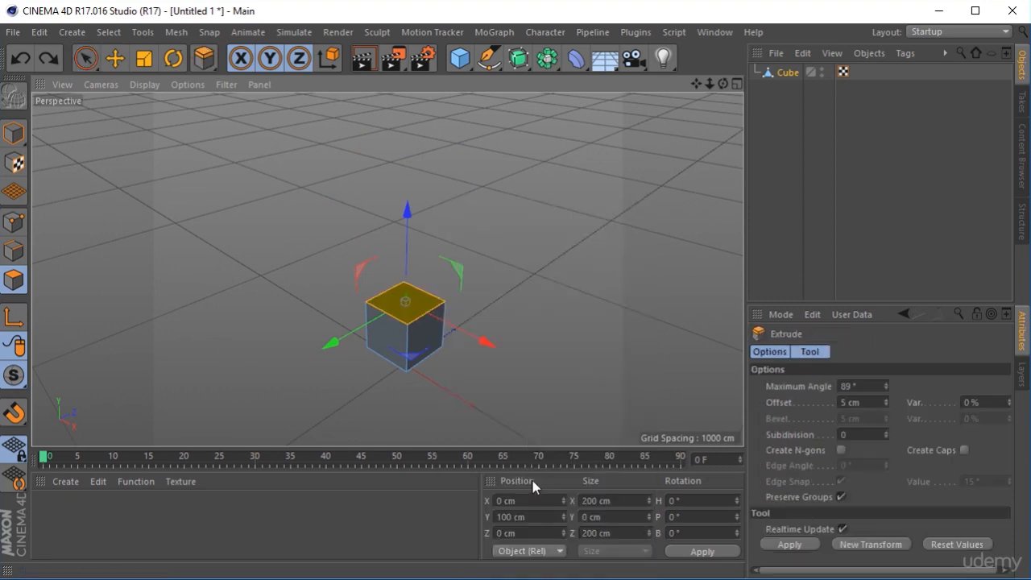
left_click(418, 308)
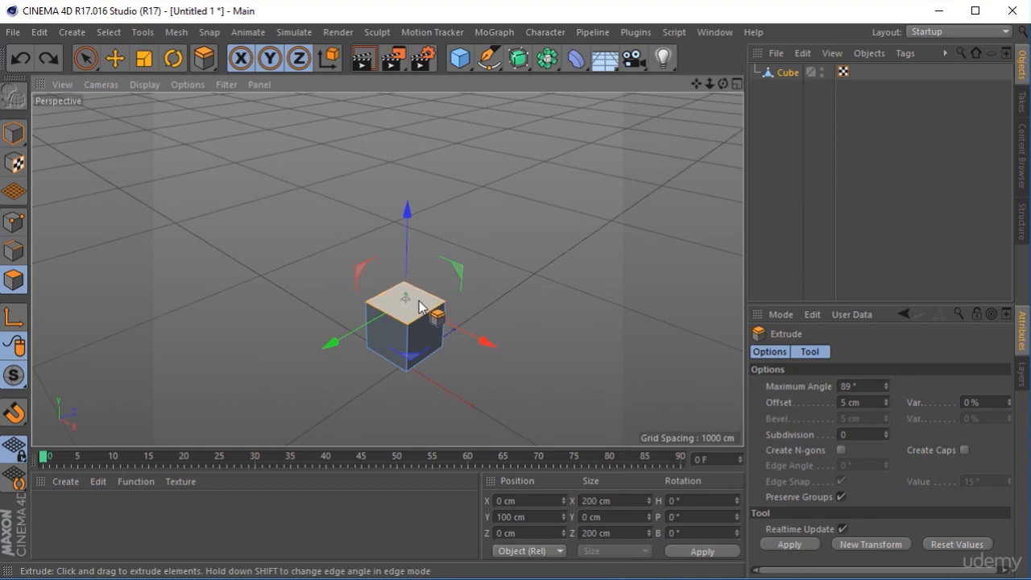
left_click_drag(419, 306, 483, 303)
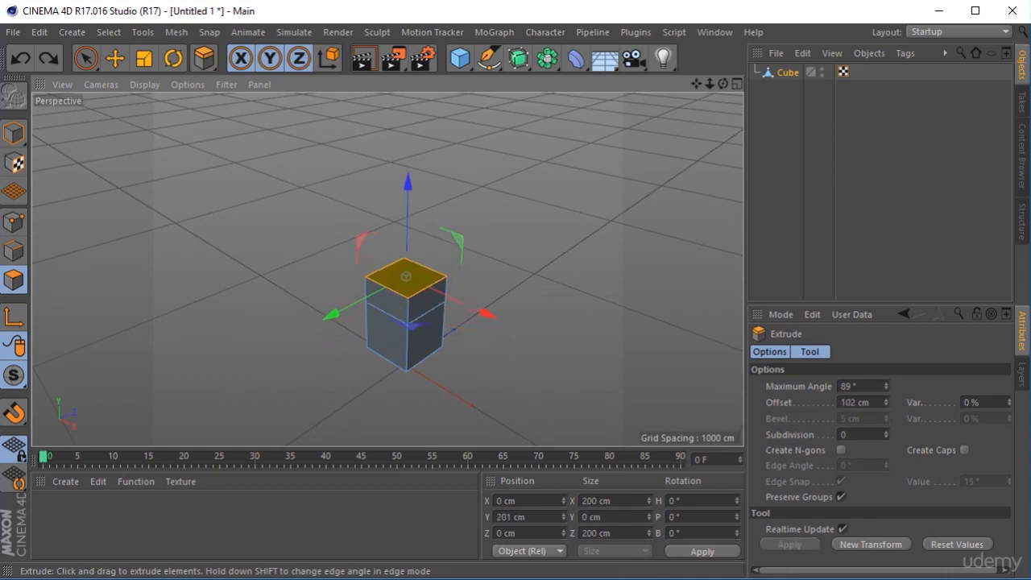
left_click_drag(419, 299, 423, 240)
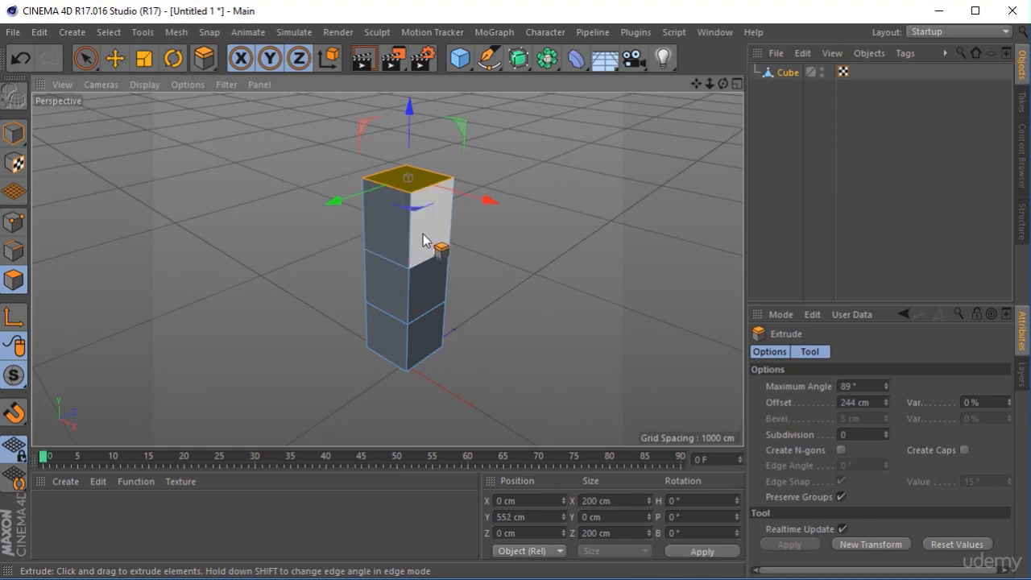
key("ctrl+z")
key("ctrl+z")
key("ctrl+z")
key("ctrl+z")
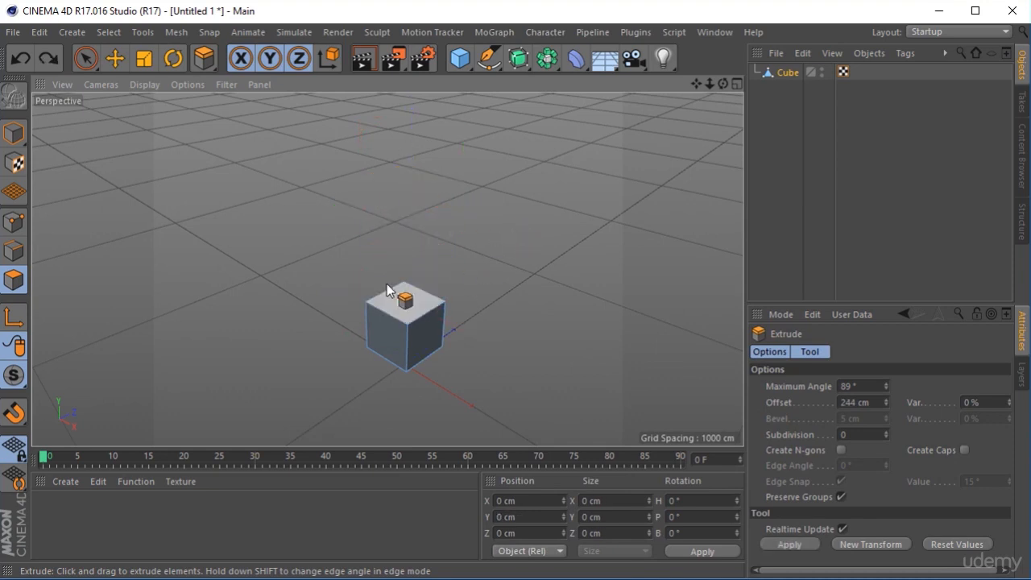
- Try extruding the cube's top face to a Y position of about 325 cm with the Move tool, and undo it
left_click(85, 58)
left_click(116, 58)
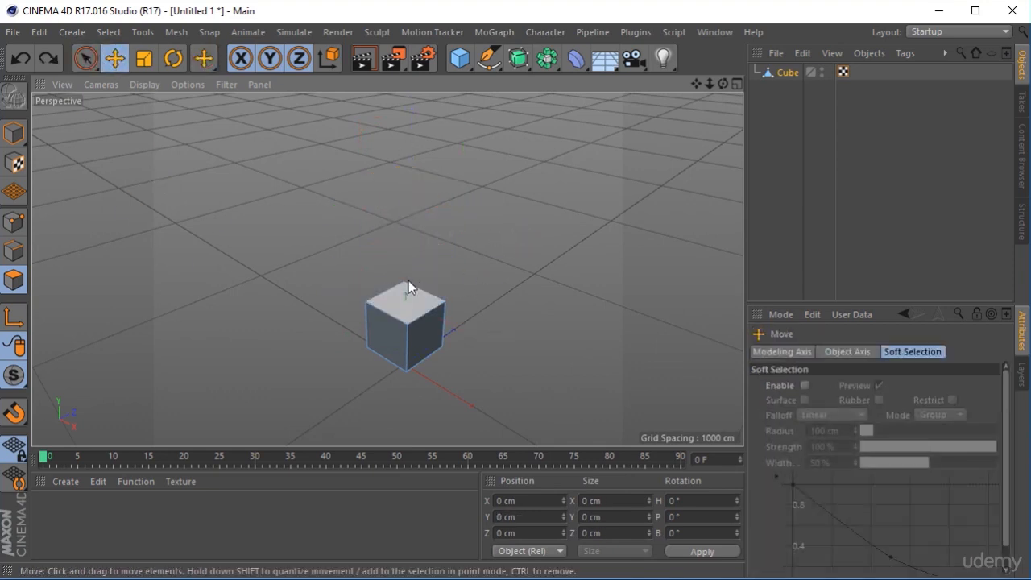
left_click(410, 291)
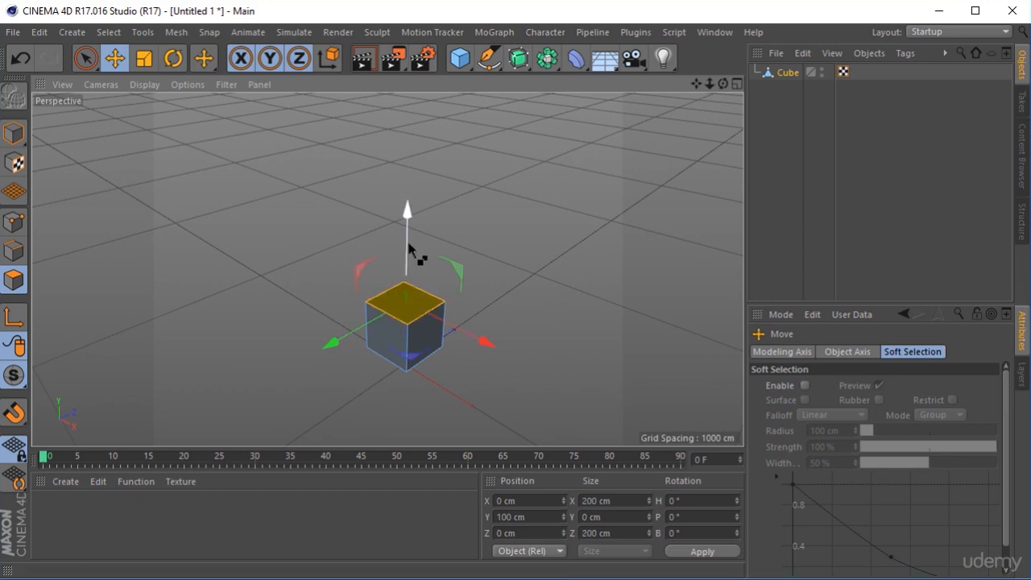
left_click_drag(409, 250, 414, 193)
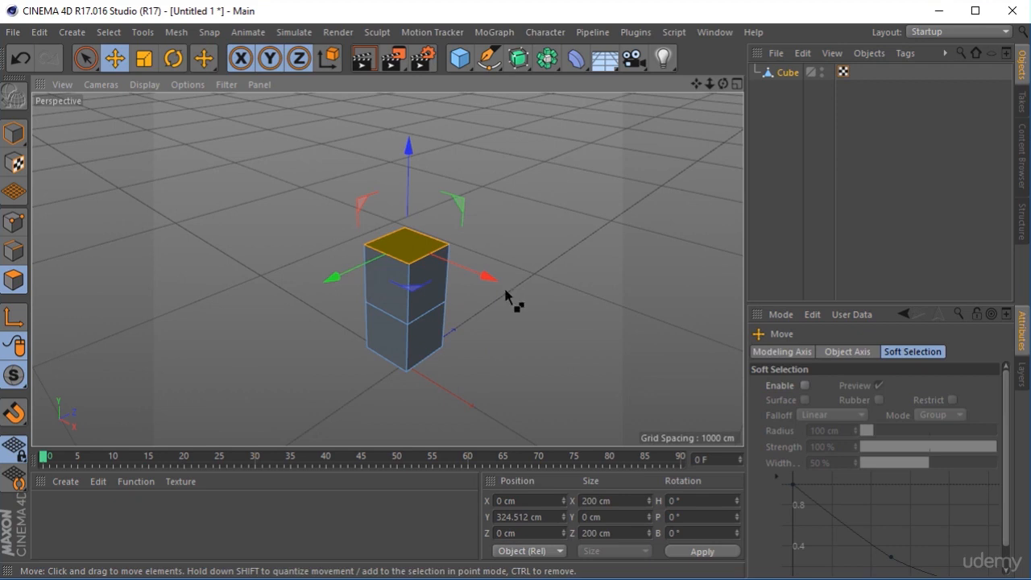
key("ctrl+z")
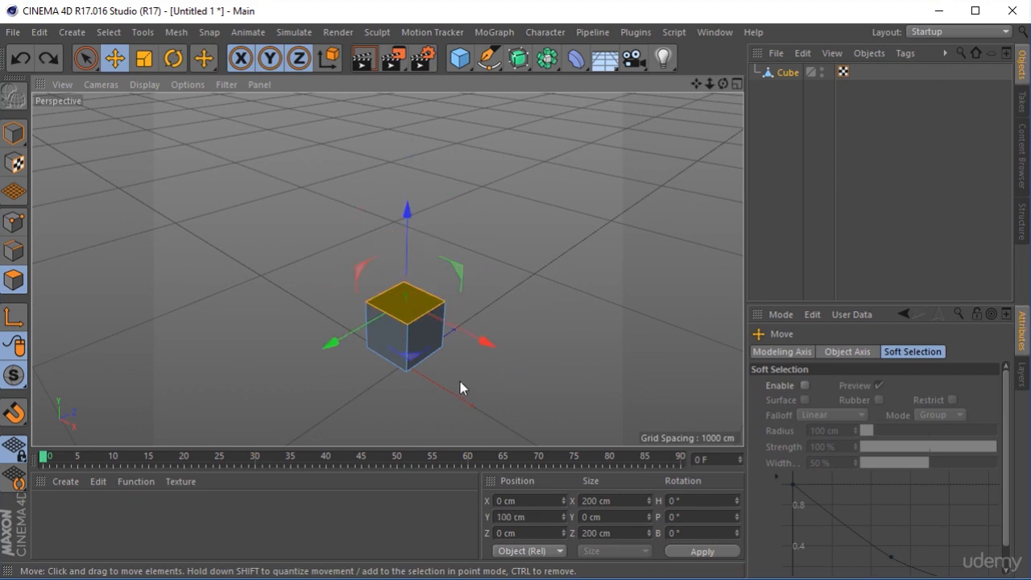
- Scale the whole cube to about 300 cm along X and about 327 cm along Z
left_click(15, 133)
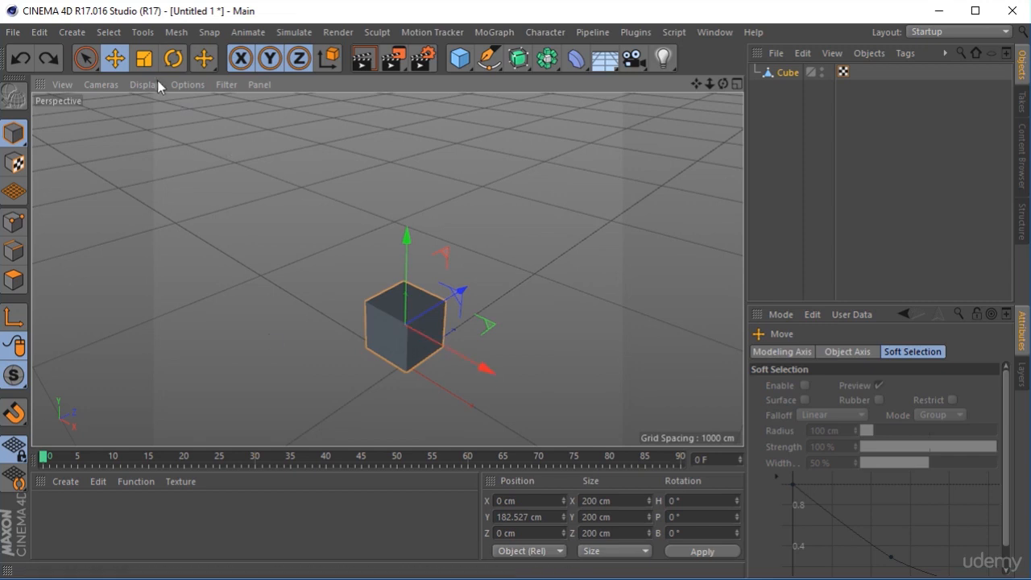
left_click_drag(202, 63, 148, 59)
left_click(142, 61)
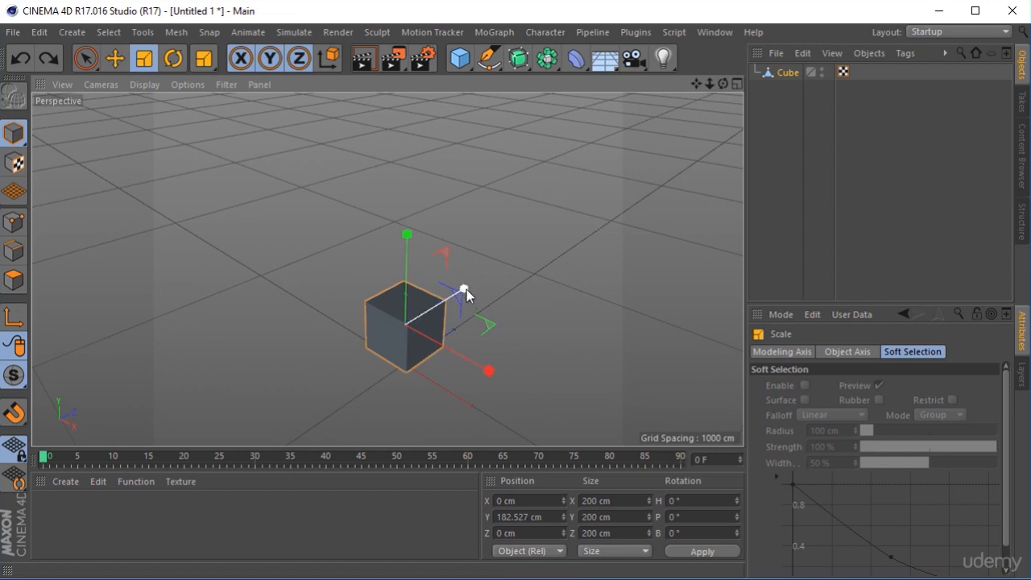
left_click_drag(467, 289, 493, 263)
left_click_drag(492, 374, 540, 417)
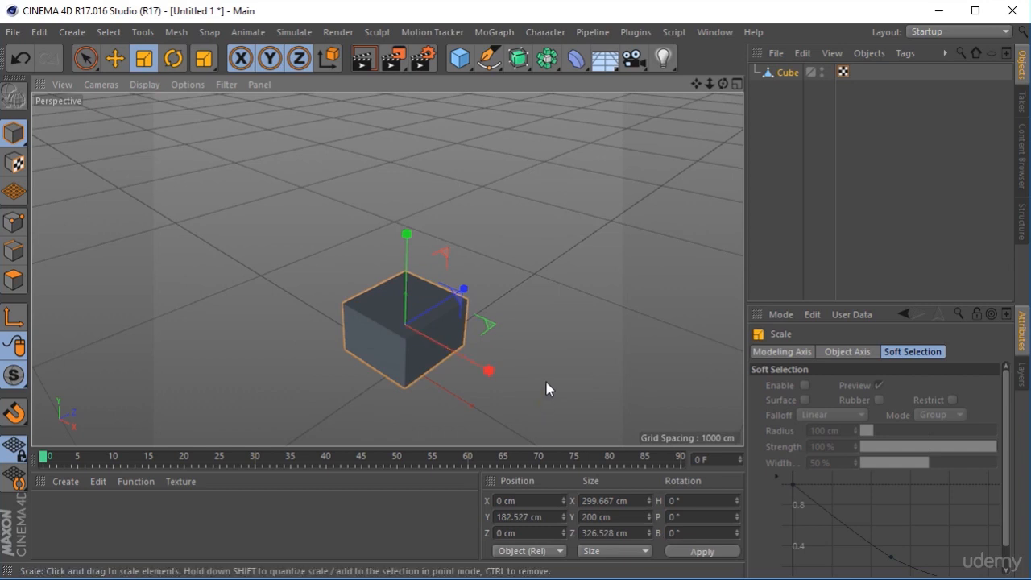
left_click_drag(543, 381, 472, 326, "alt")
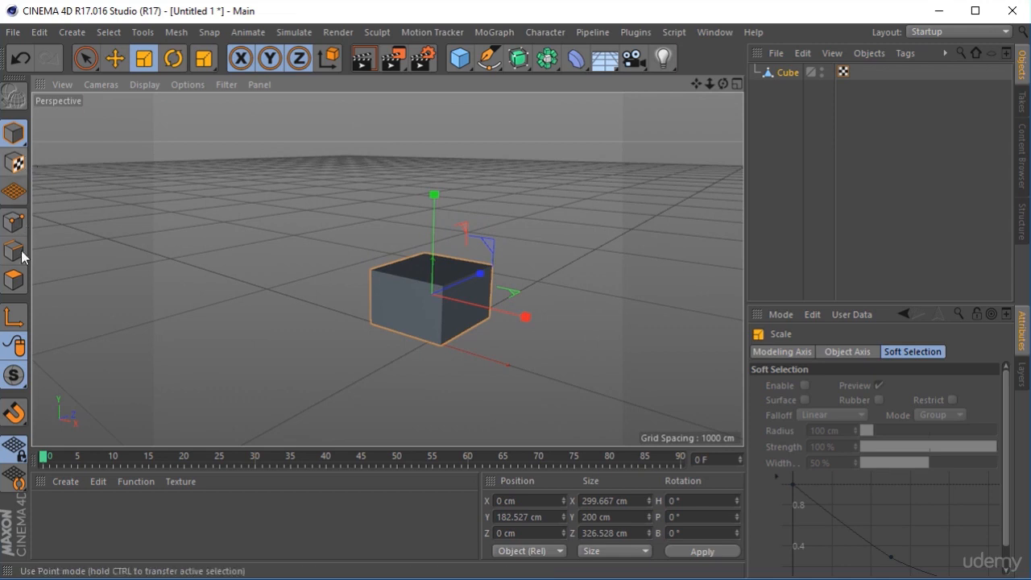
- Taper the cube by scaling its top face to about 243 cm along X and 282 cm along Z
left_click(14, 280)
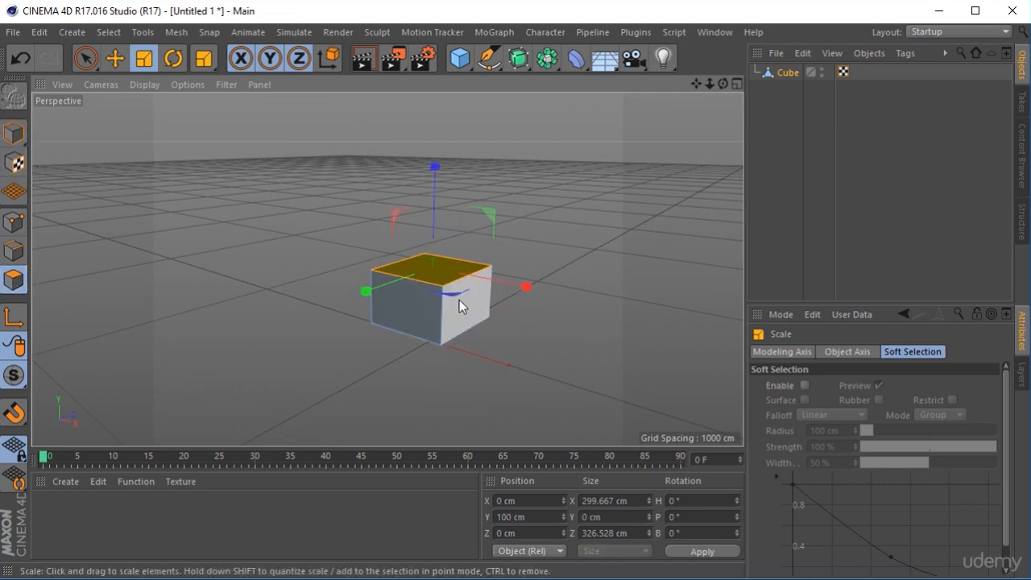
left_click_drag(364, 296, 378, 296)
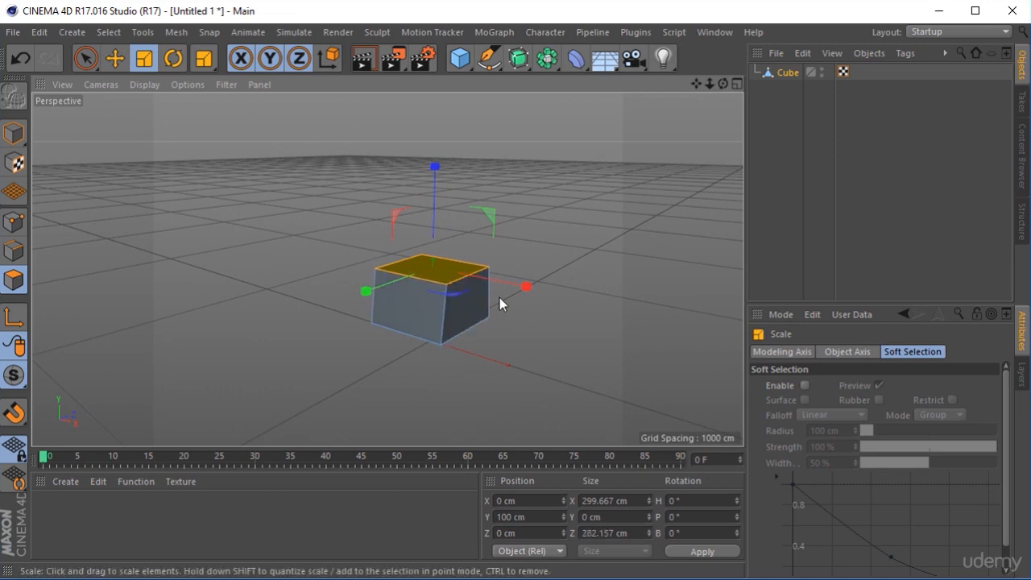
left_click_drag(525, 289, 508, 289)
left_click_drag(555, 349, 614, 337, "alt")
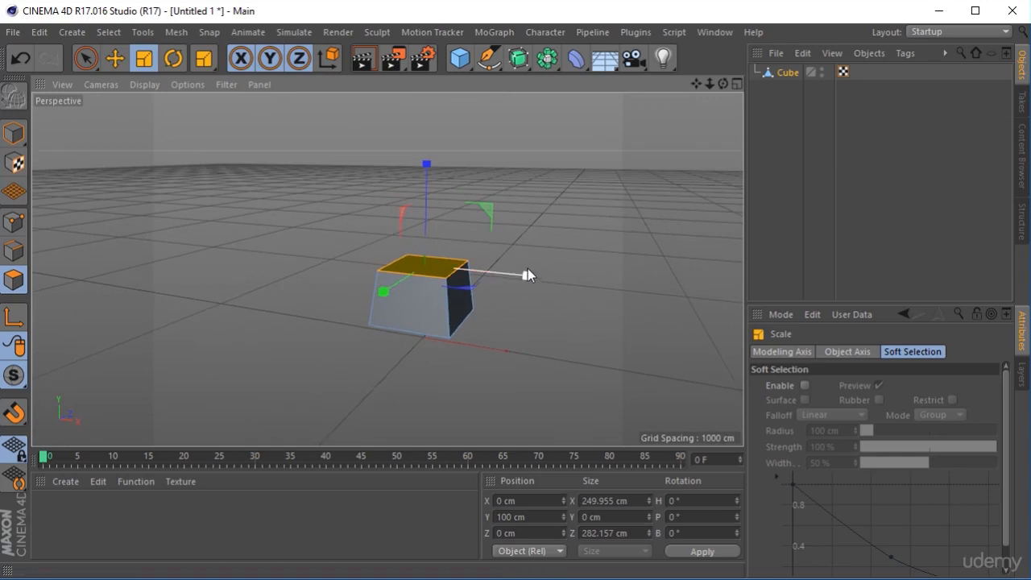
left_click_drag(527, 276, 525, 277)
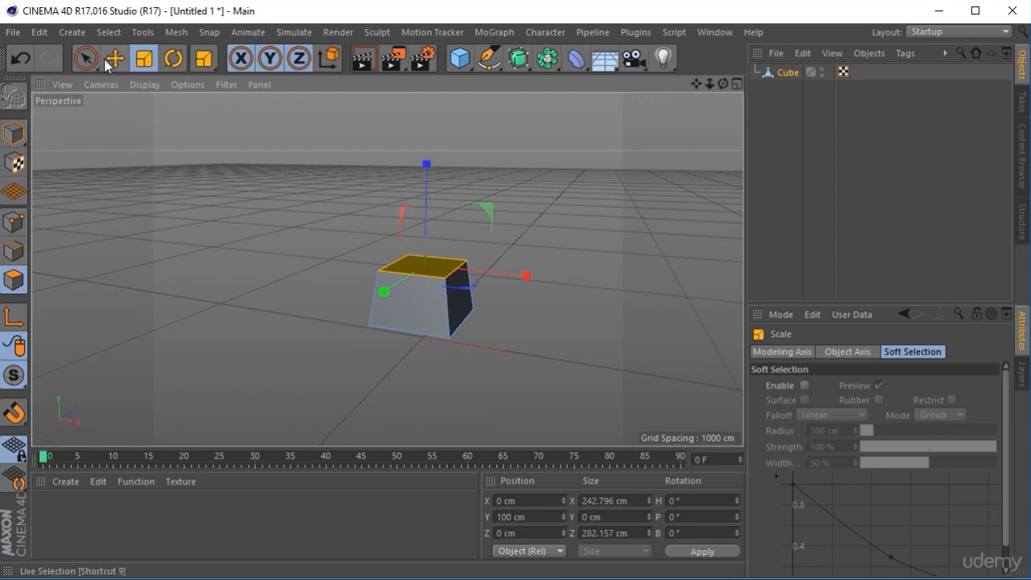
- Extrude the top face upward to a Y position of about 291 cm and shift it to about -30 cm along X
key("e")
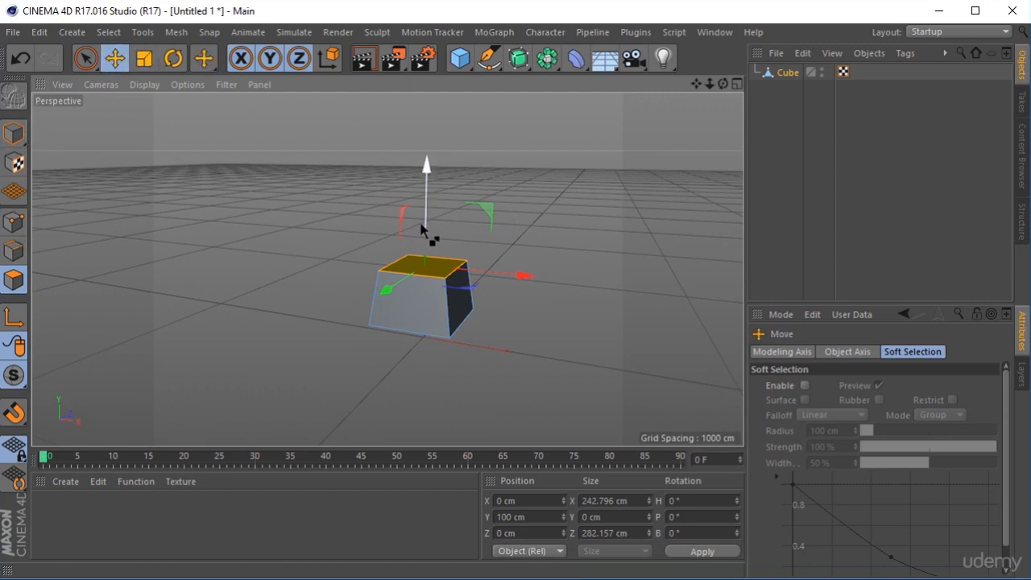
key("super")
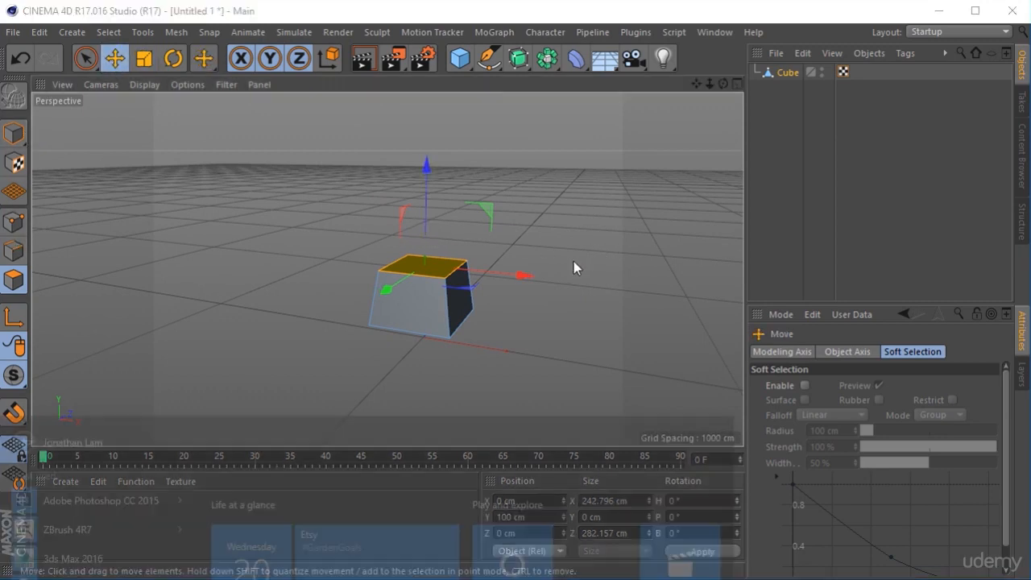
key("super")
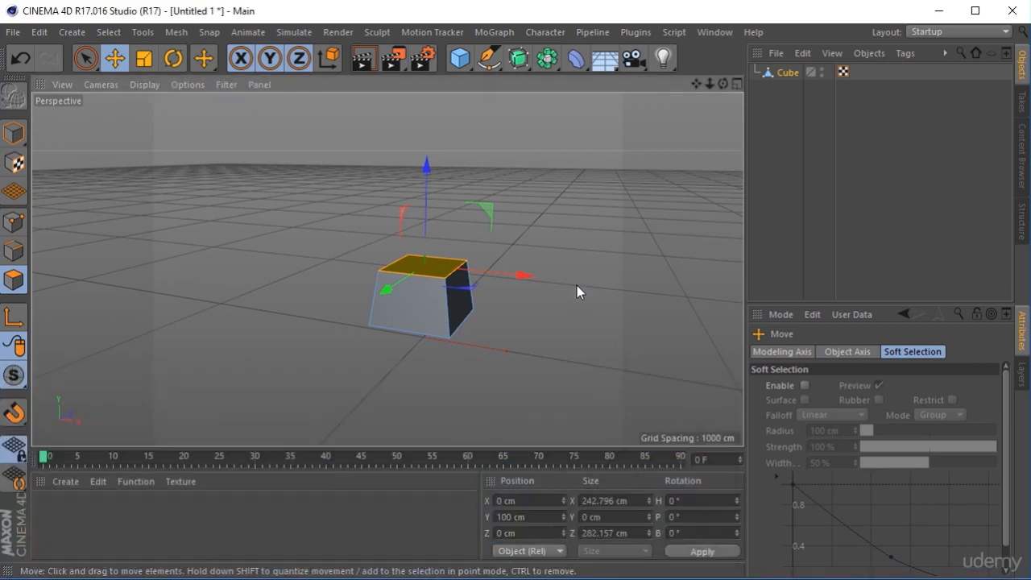
left_click_drag(577, 286, 544, 297, "alt")
left_click_drag(438, 223, 439, 170)
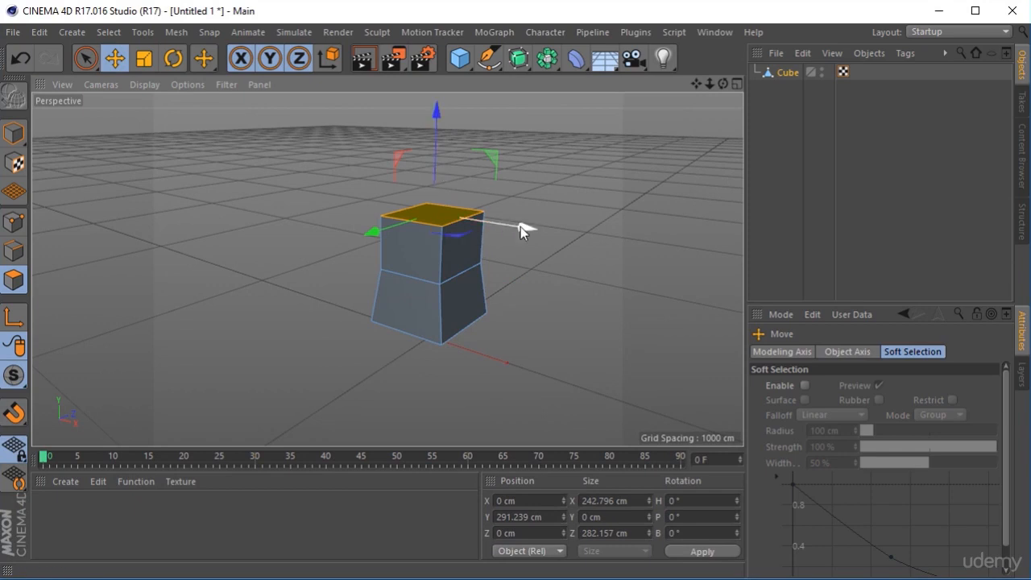
left_click_drag(521, 226, 512, 225)
- Scale the extruded top face down to about 213 cm along X and 245 cm along Z
left_click(145, 62)
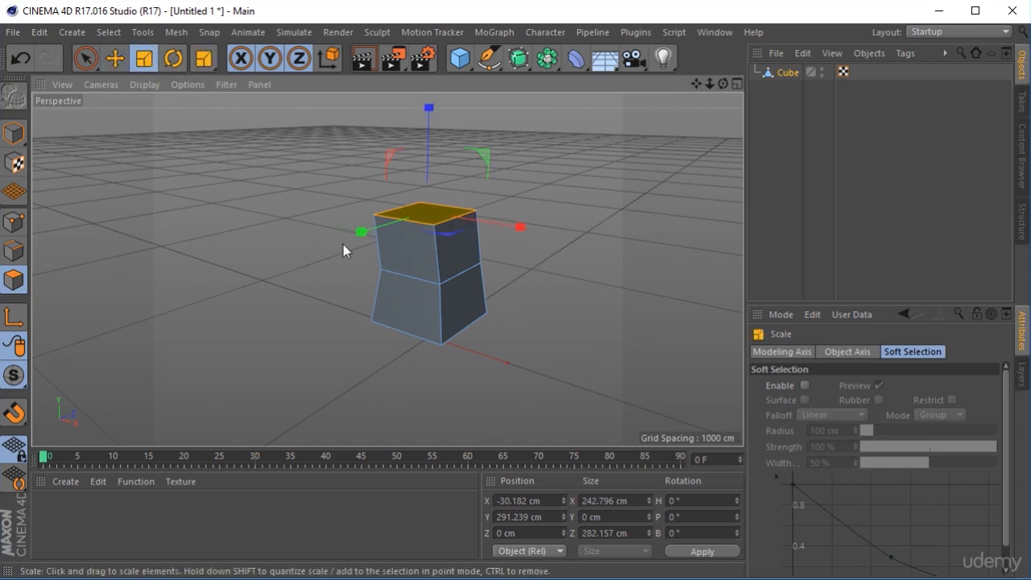
left_click_drag(357, 233, 375, 227)
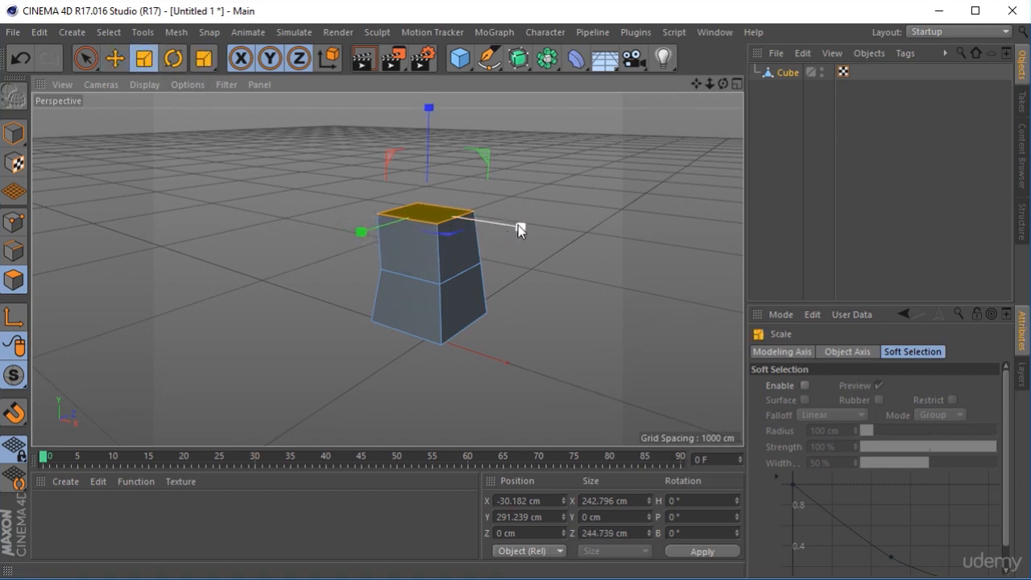
left_click_drag(520, 227, 506, 221)
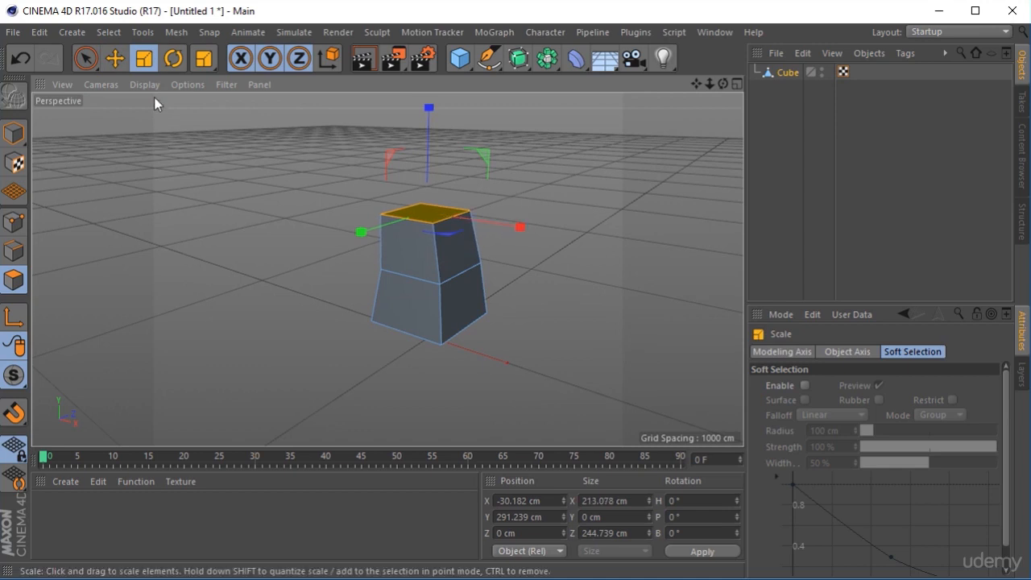
- Extrude the top face up to about 540 cm in Y and offset it to about -212 cm in X and 89 cm in Z
key("e")
left_click_drag(424, 130, 430, 125)
mouse_move(428, 184)
left_mouse_down()
mouse_move(444, 108)
mouse_move(444, 183)
left_mouse_up()
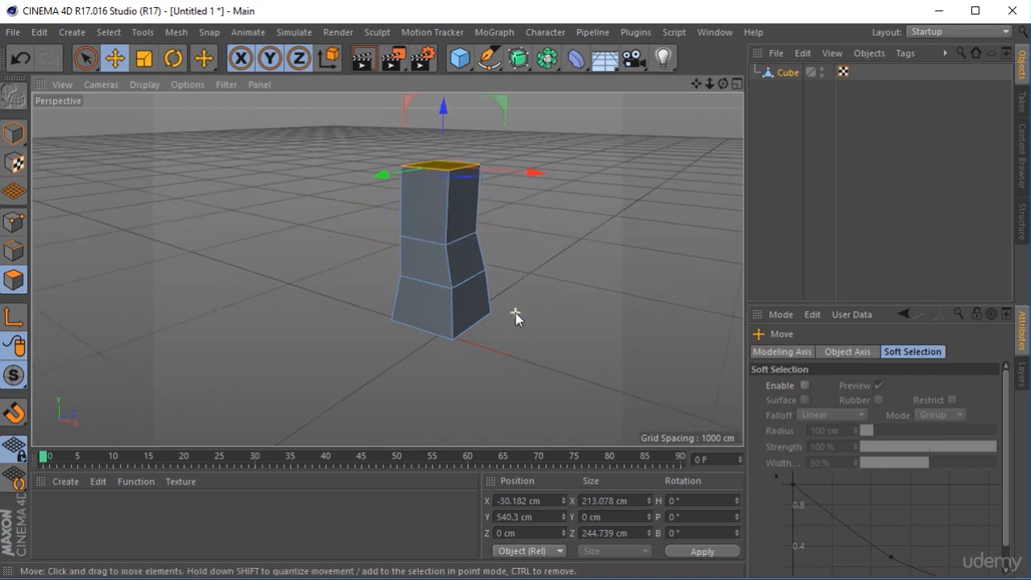
scroll(526, 284, "down", 1)
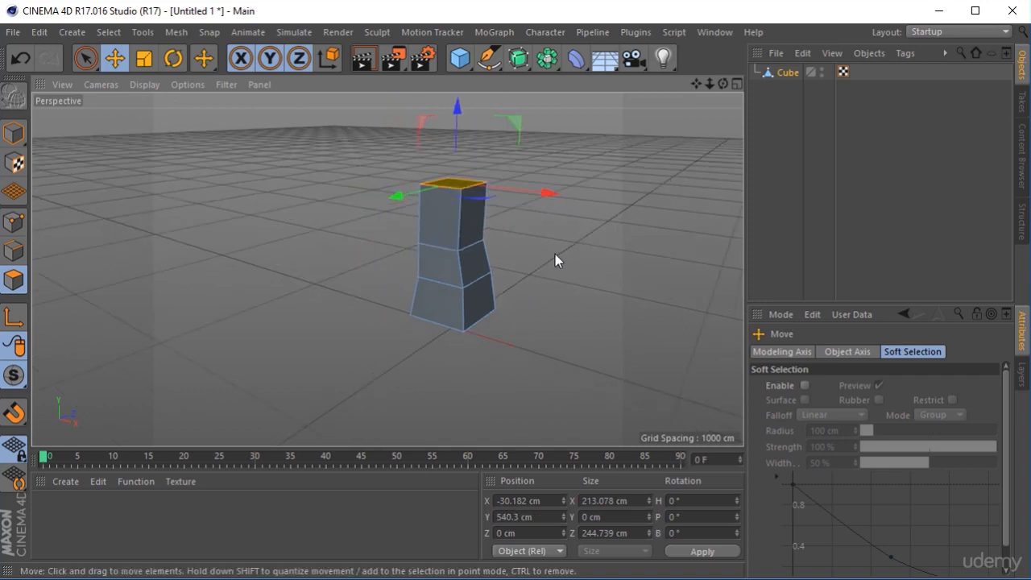
middle_click_drag(555, 253, 510, 298, "alt")
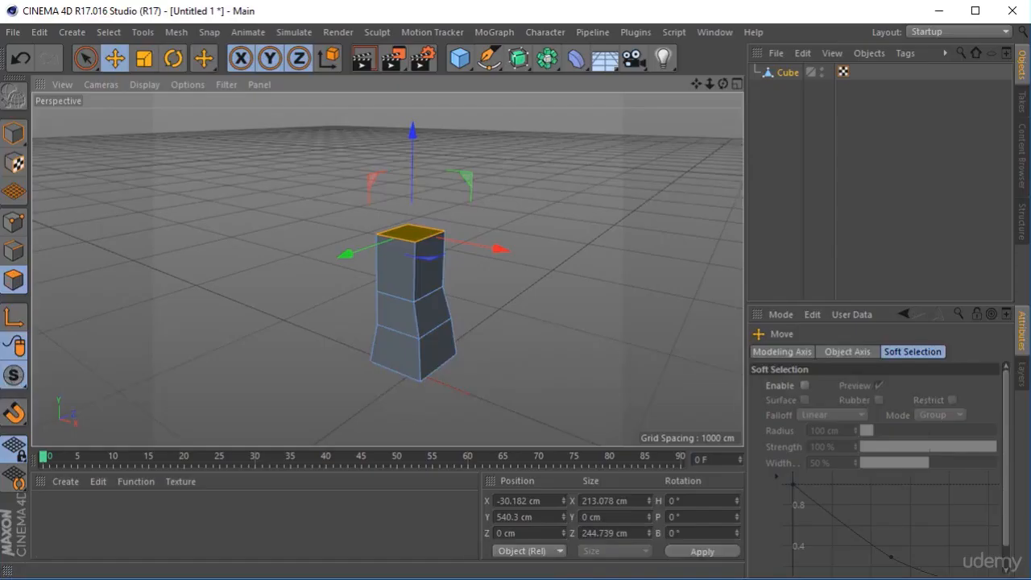
left_click_drag(501, 256, 464, 256)
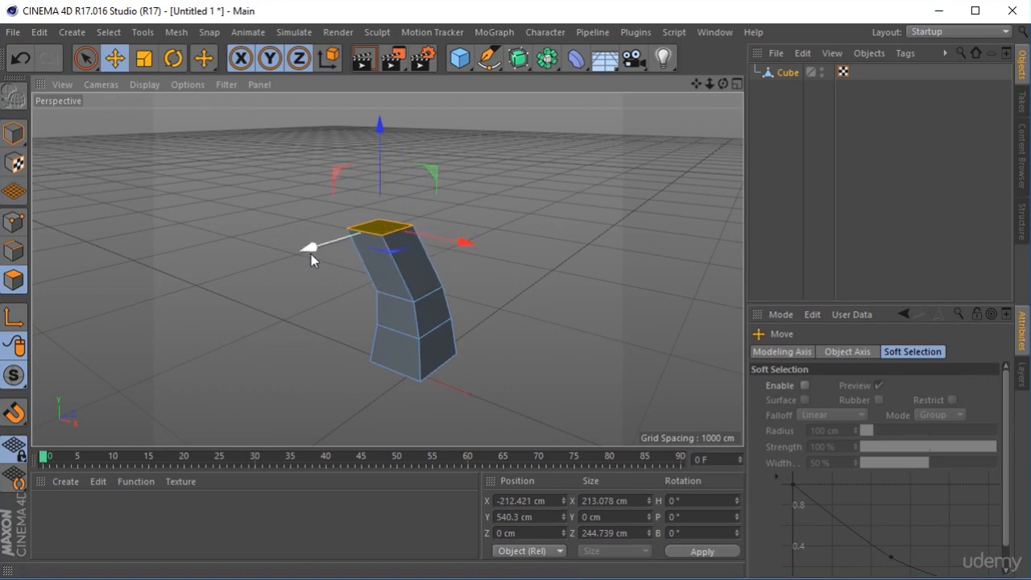
left_click_drag(311, 254, 324, 247)
- Narrow the trunk's top face to about 167 cm along X and 192 cm along Z
mouse_move(491, 422)
left_mouse_down("alt")
mouse_move(398, 399)
mouse_move(498, 400)
mouse_move(378, 394)
mouse_move(516, 402)
mouse_move(479, 427)
mouse_move(307, 416)
mouse_move(518, 413)
mouse_move(511, 419)
left_mouse_up("alt")
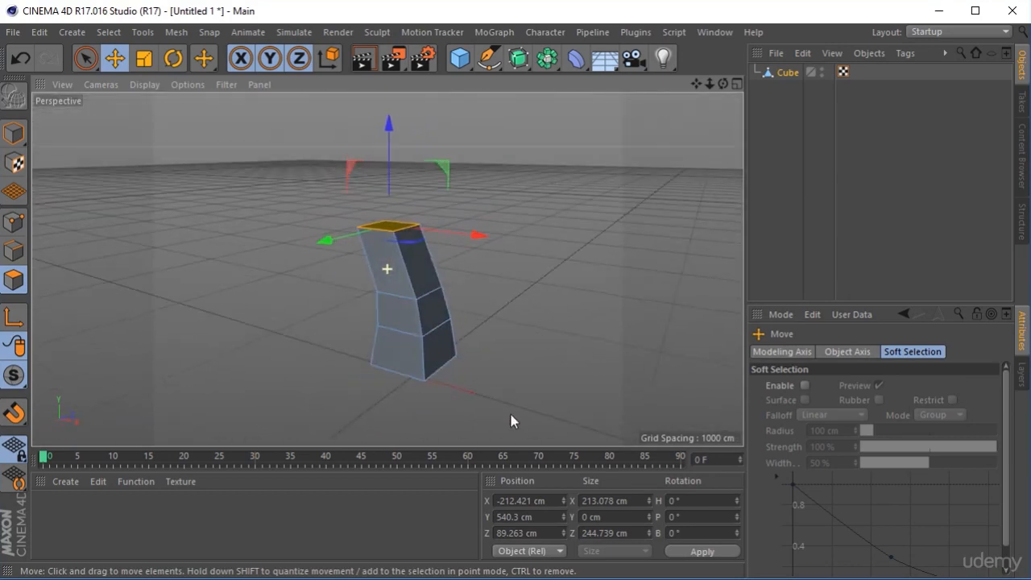
left_click(146, 61)
left_click_drag(323, 241, 336, 237)
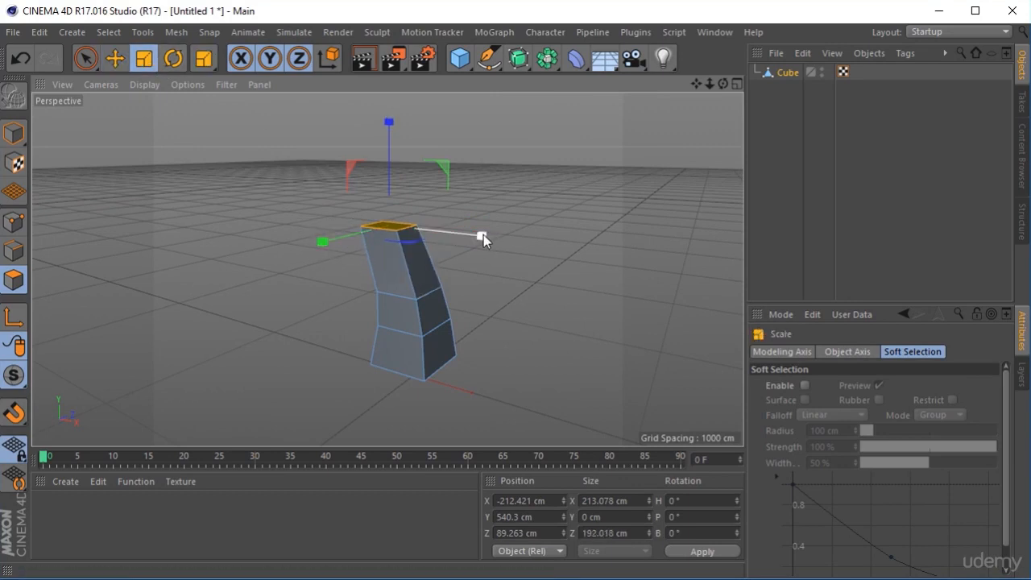
left_click_drag(483, 234, 458, 232)
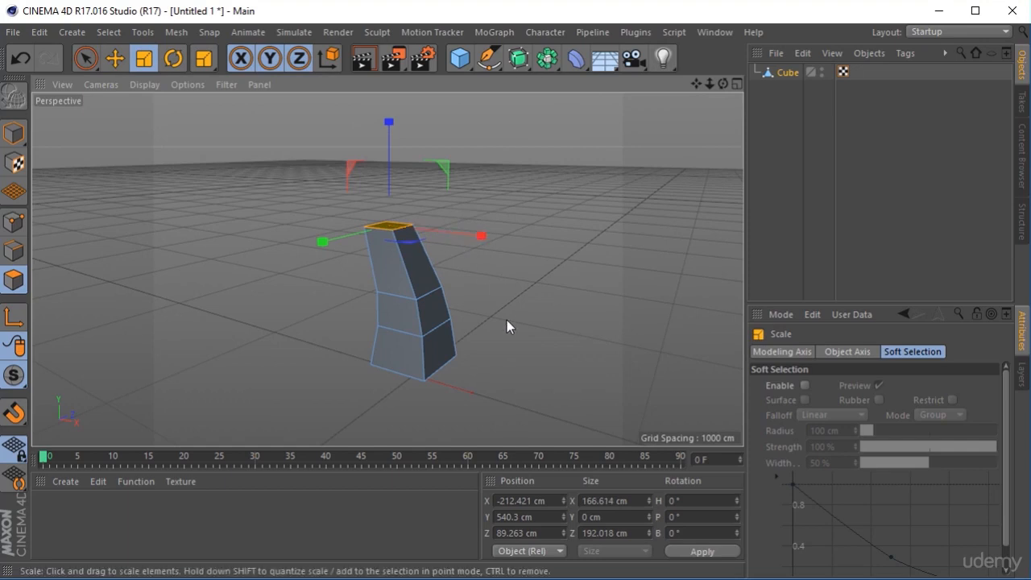
- Extrude another trunk segment from the top face up to a Y position of about 671 cm
left_click_drag(512, 289, 544, 286, "alt")
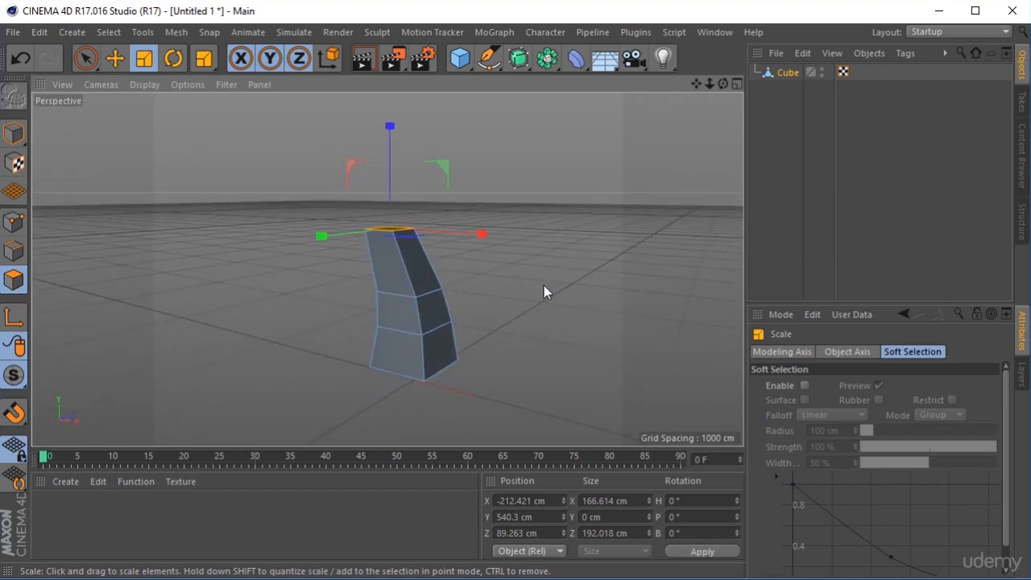
left_click(119, 58)
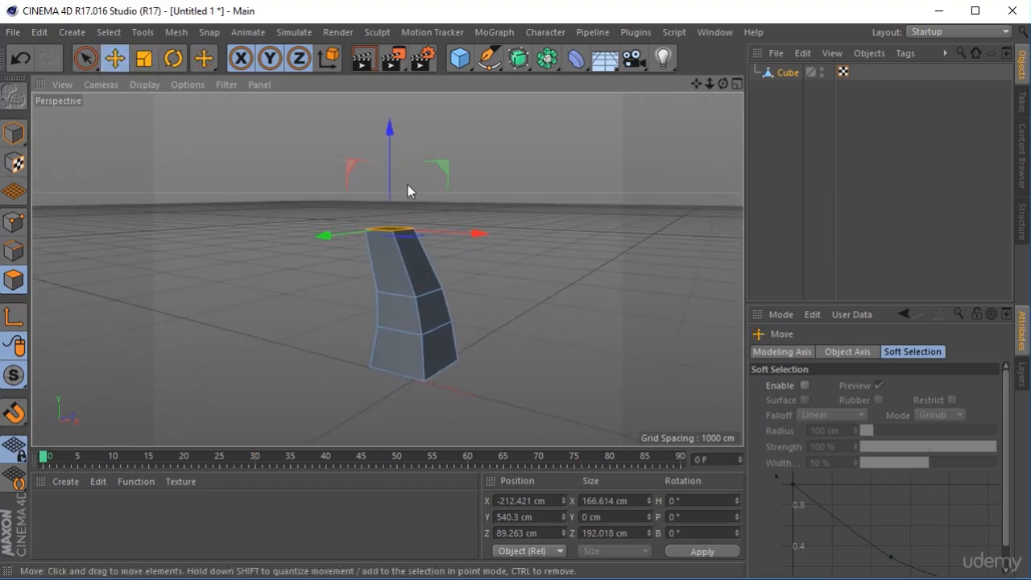
left_click_drag(391, 179, 390, 151)
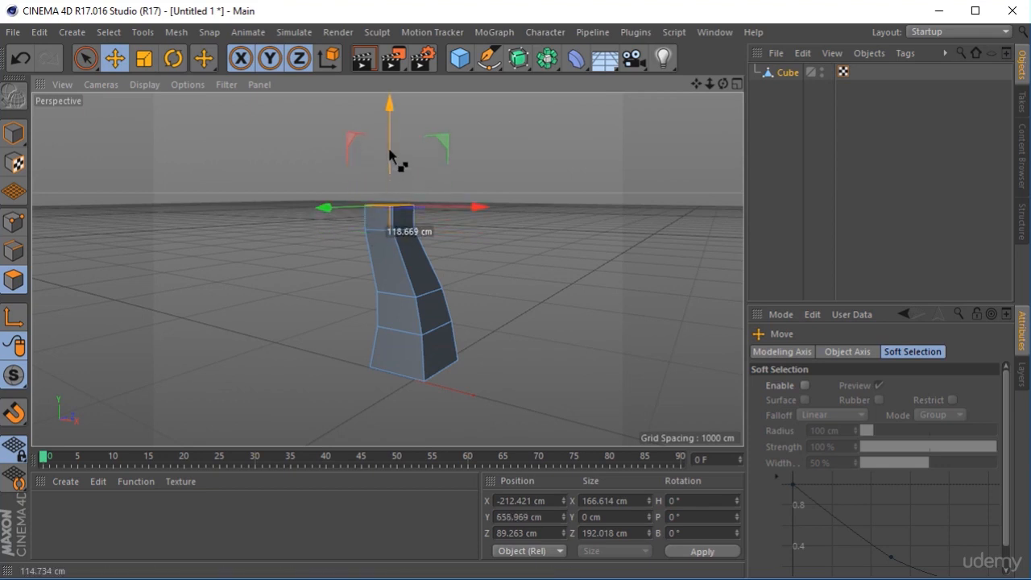
left_click_drag(390, 154, 393, 156)
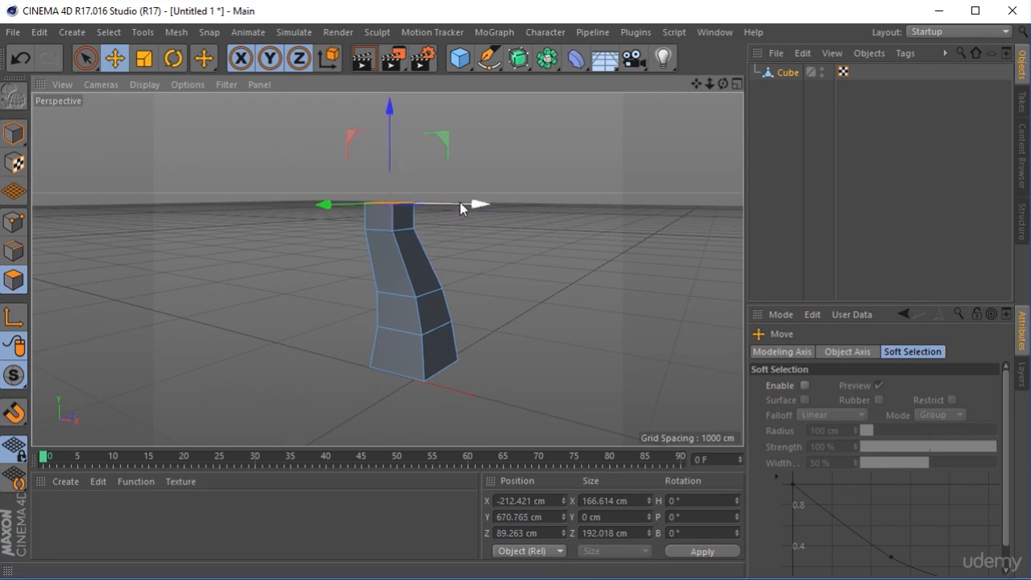
- Bend the newest trunk segment by moving its top face to about -240 cm in X and 100 cm in Z
left_click_drag(462, 207, 456, 208)
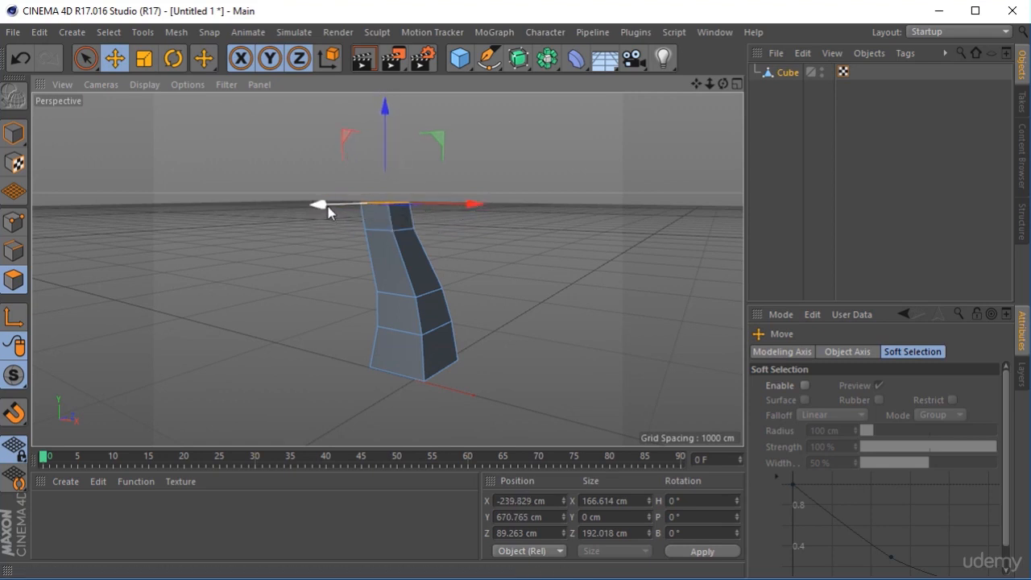
left_click_drag(328, 207, 320, 207)
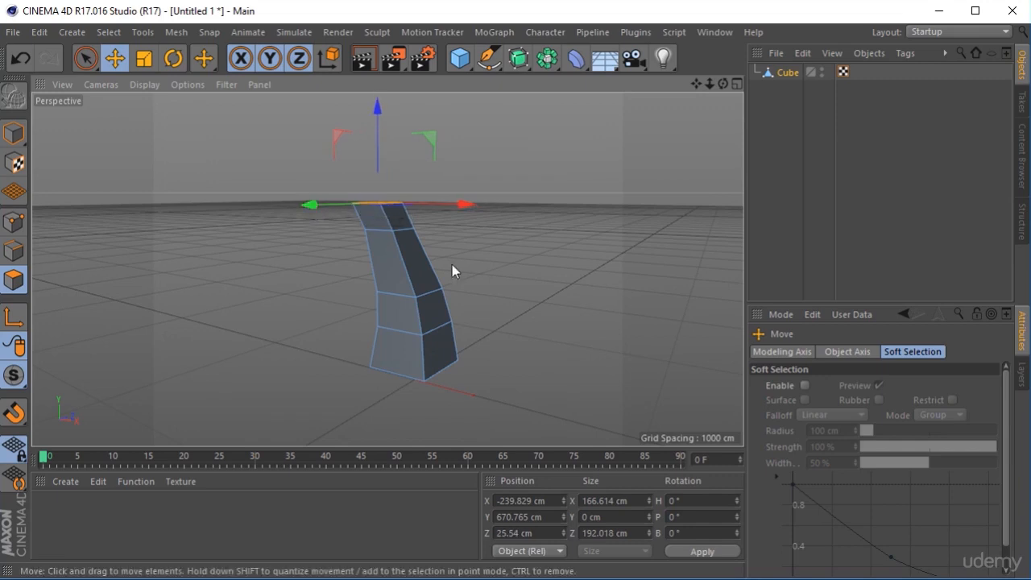
left_click_drag(551, 355, 448, 348, "alt")
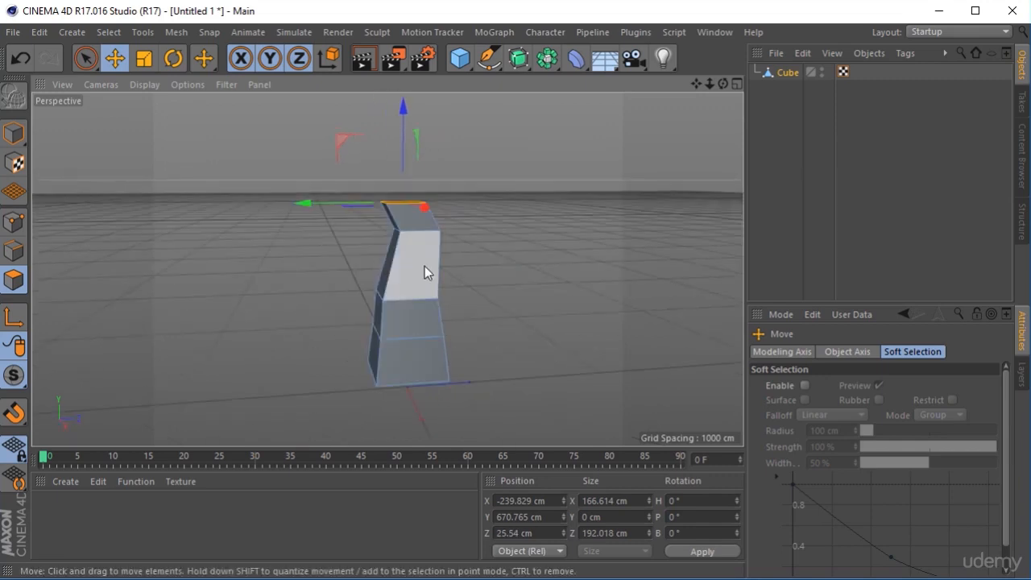
mouse_move(315, 207)
left_mouse_down()
mouse_move(340, 210)
mouse_move(330, 210)
left_mouse_up()
left_click_drag(345, 298, 161, 307, "alt")
left_click_drag(653, 304, 332, 294, "alt")
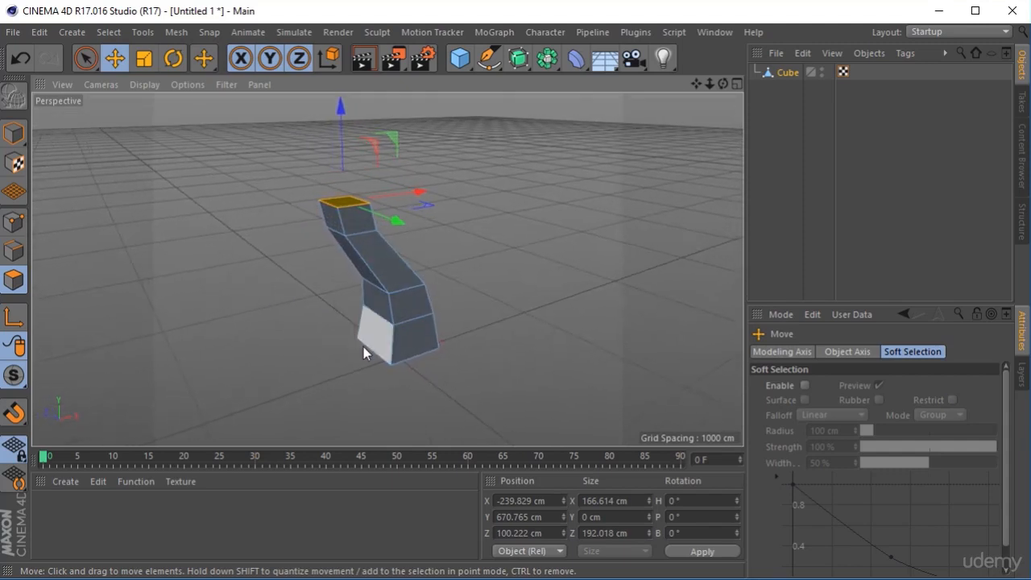